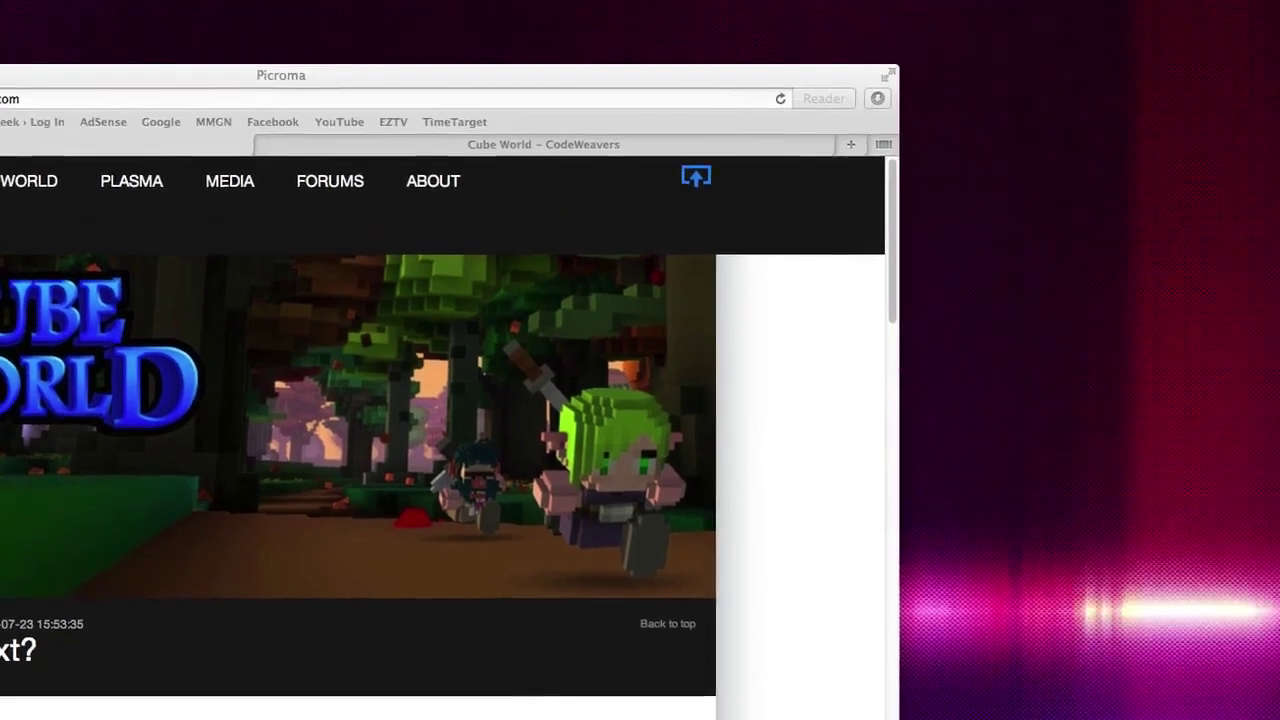
Step: Launch CrossOver from a Spotlight search for 'cross'
left_click(1218, 12)
type("cross")
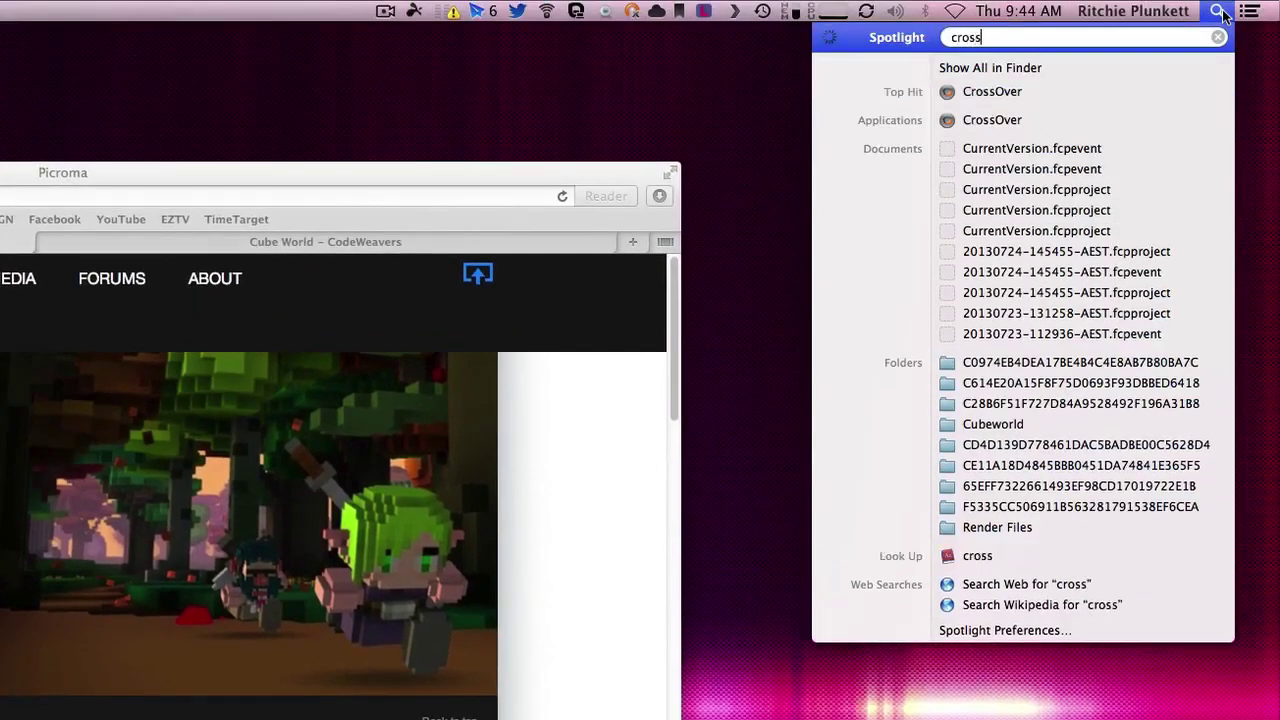
key("Return")
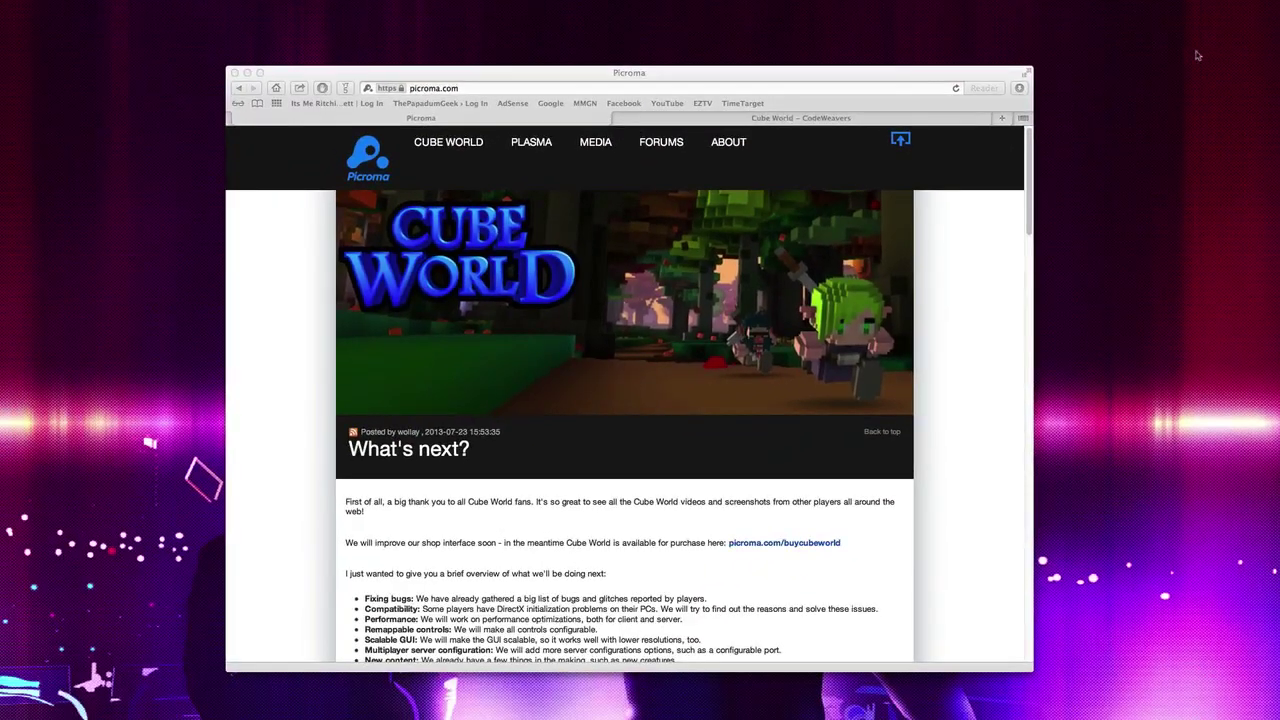
Step: Return to the Cube World – CodeWeavers page and continue the CrossOver trial with Try Now
left_click(876, 120)
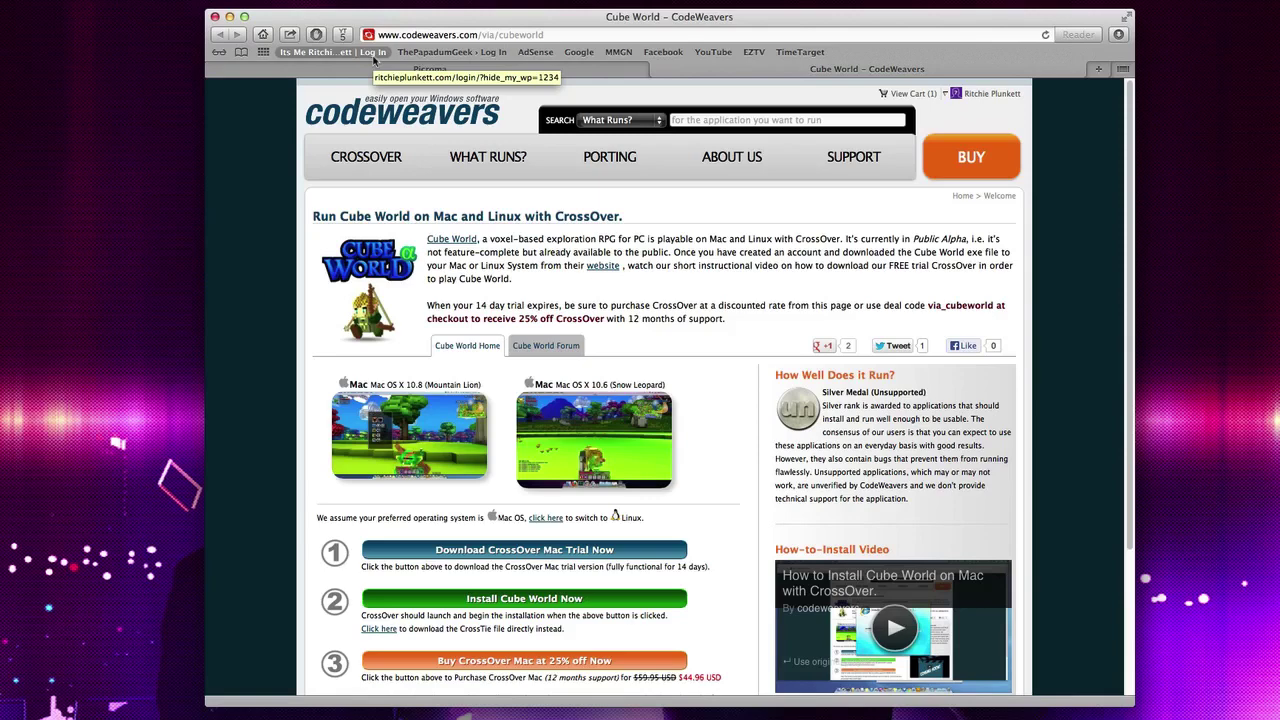
scroll(684, 350, "down", 5)
scroll(684, 350, "up", 4)
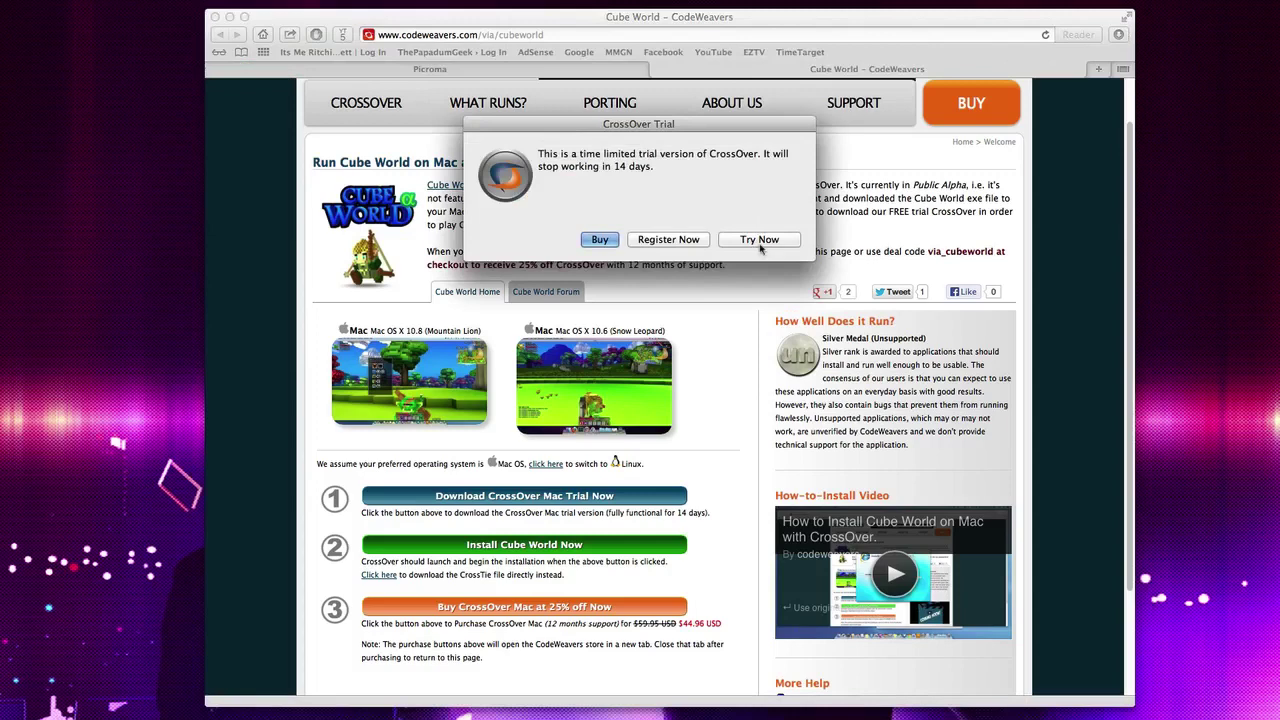
left_click(760, 240)
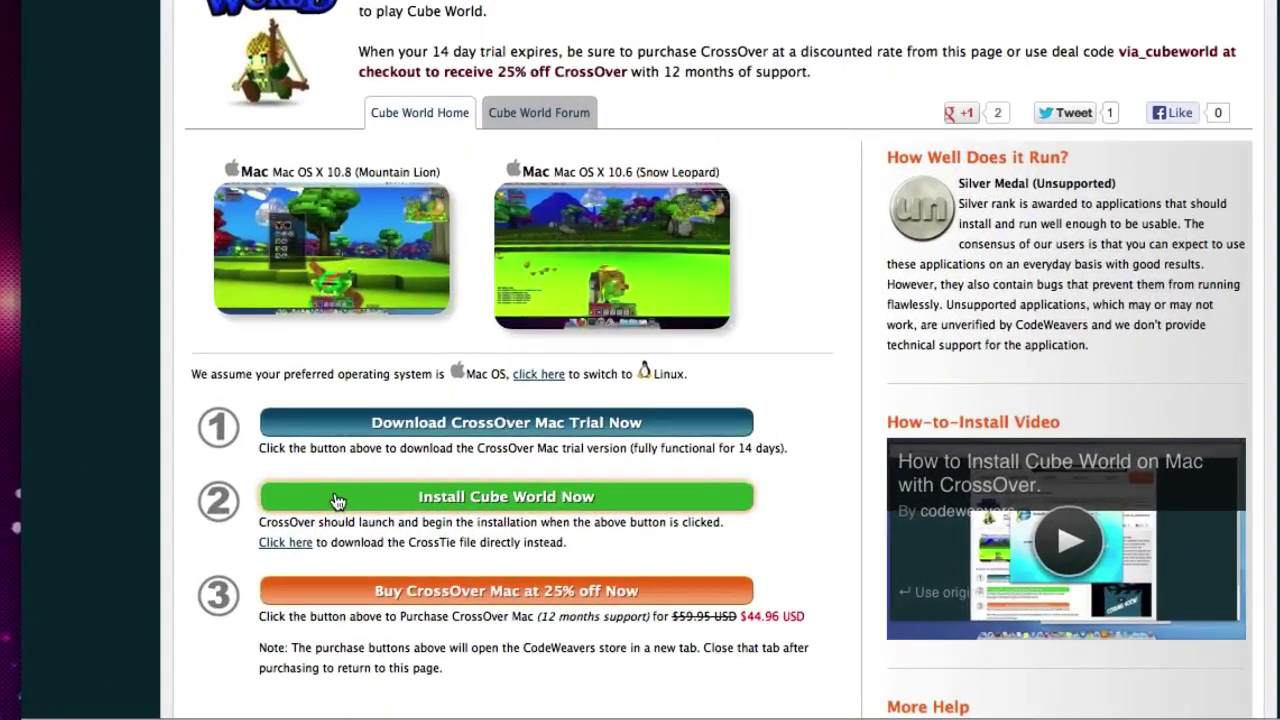
Step: Start the Cube World install in CrossOver and browse the installer's Supported Applications list
left_click(337, 499)
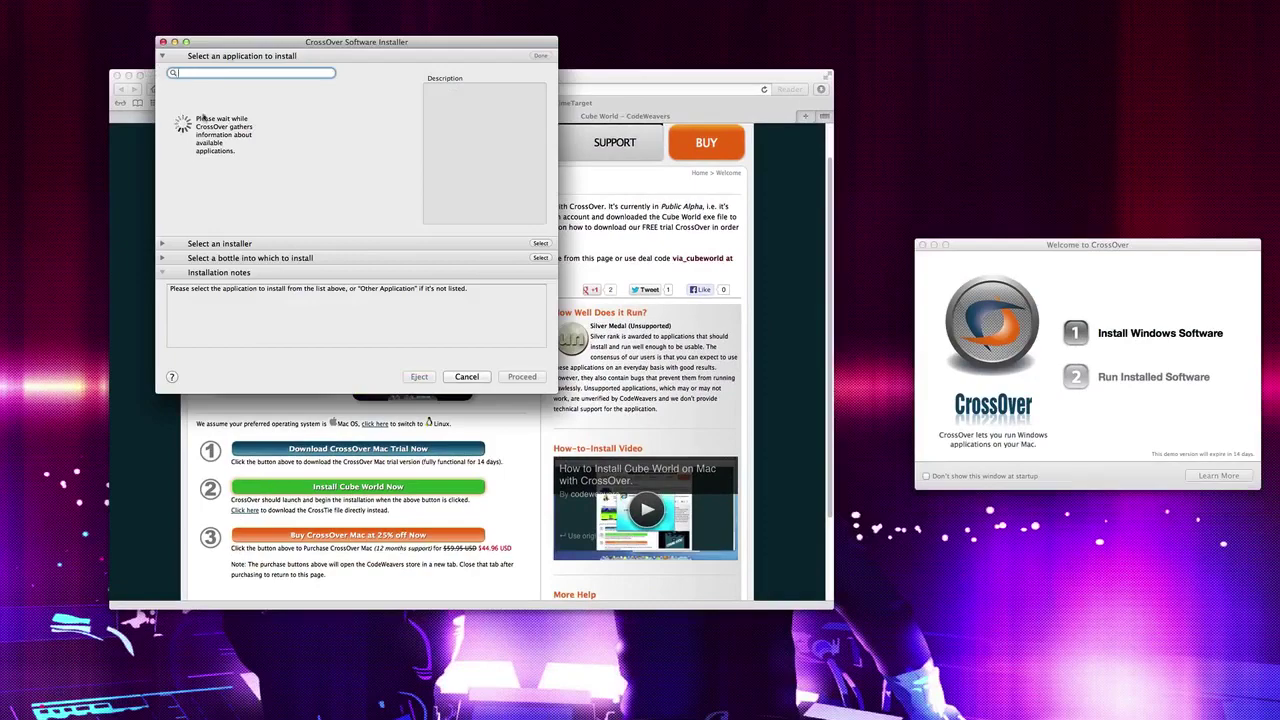
left_click_drag(273, 42, 510, 168)
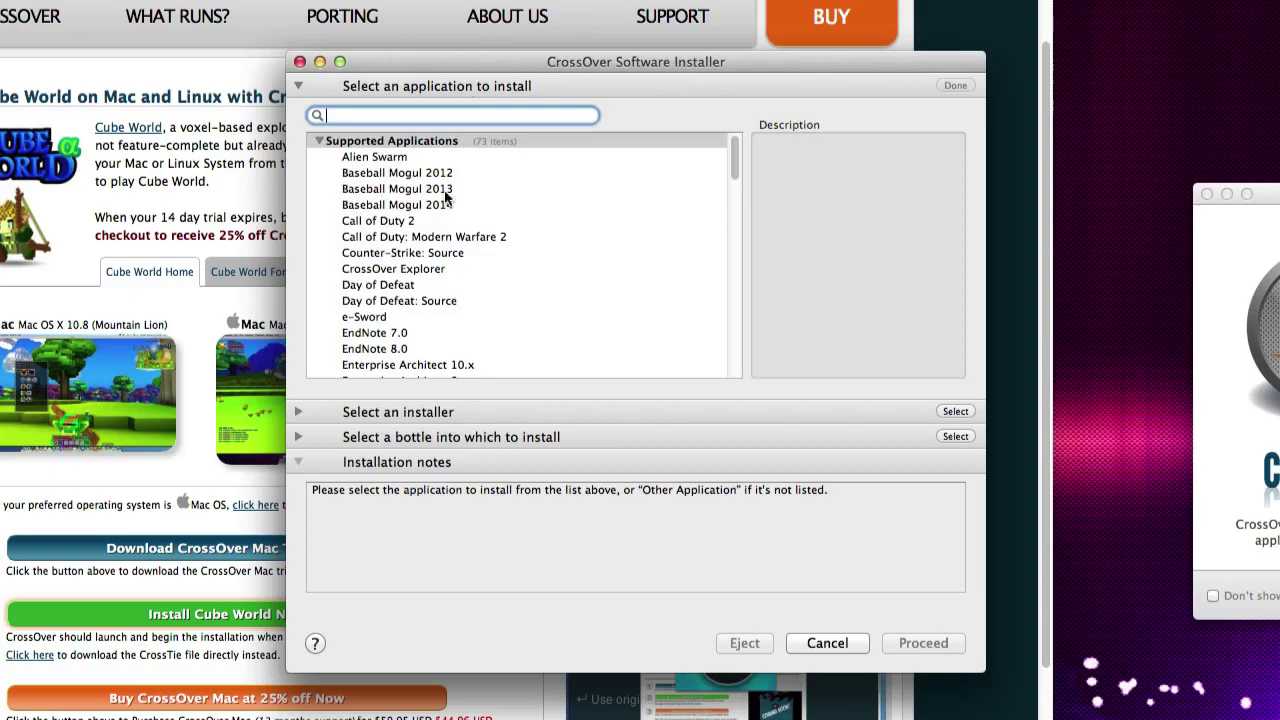
scroll(432, 251, "down", 15)
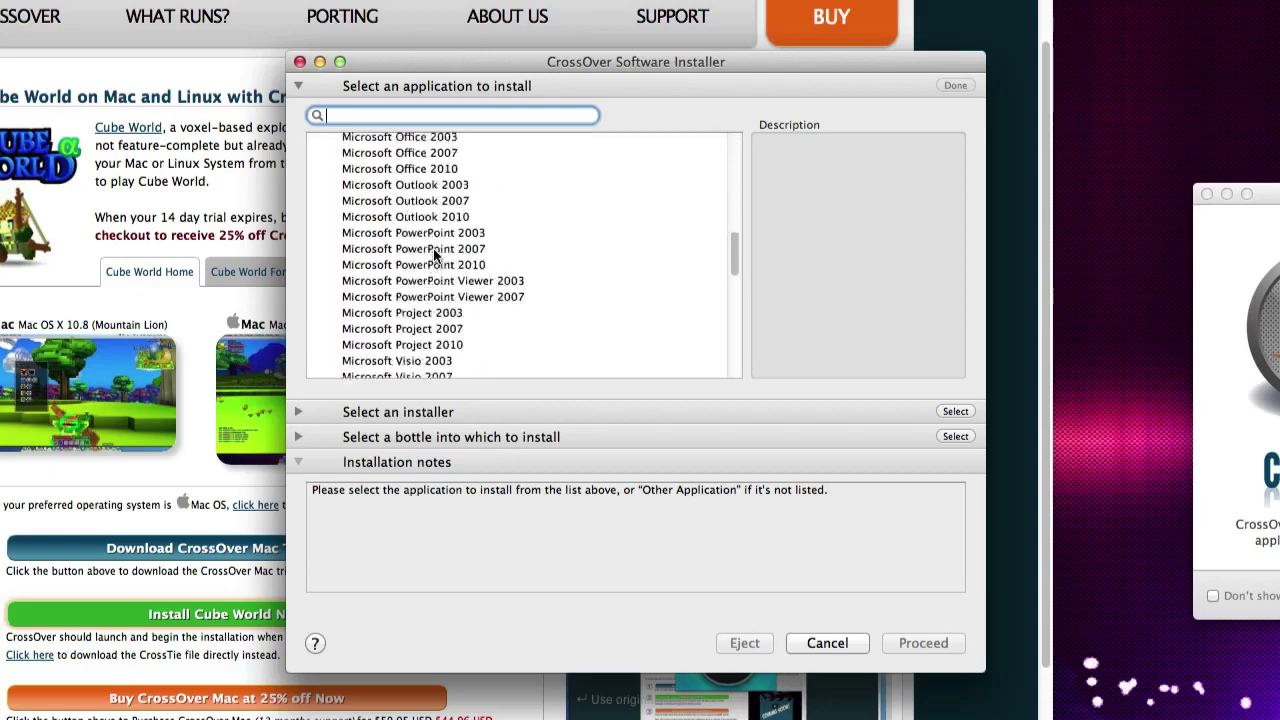
scroll(432, 251, "down", 4)
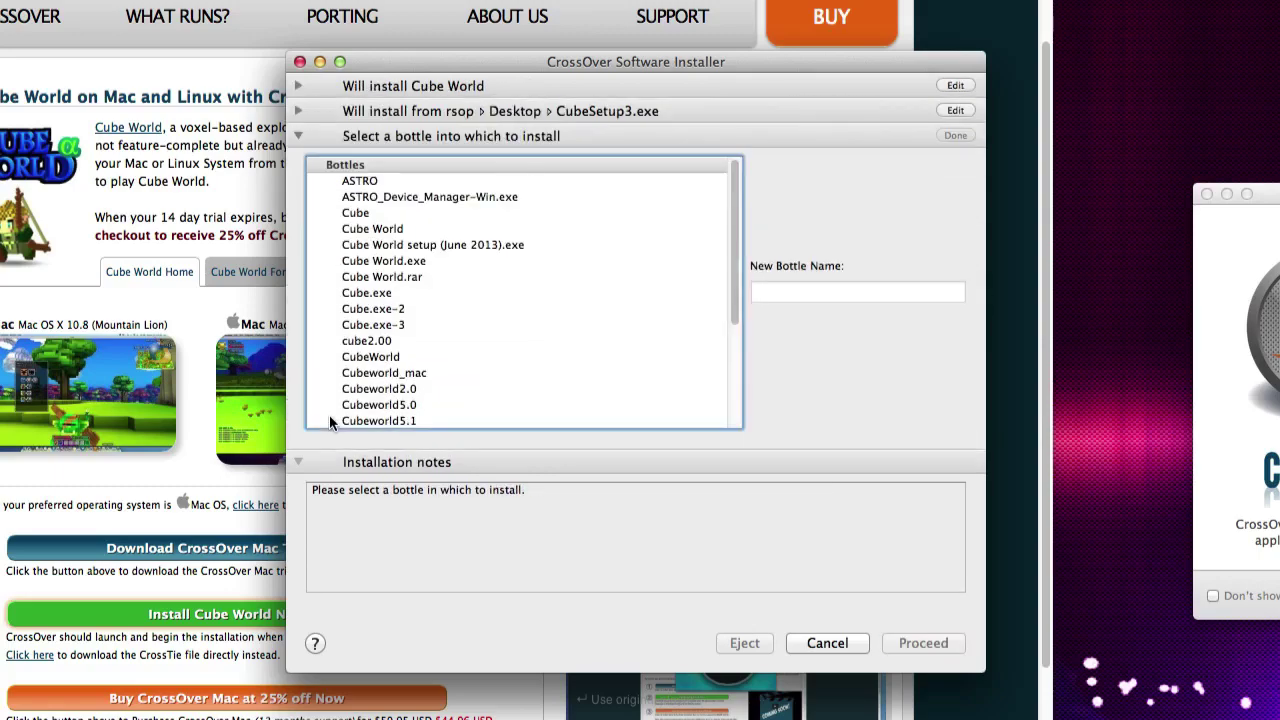
Step: Confirm Cube World as the application and CubeSetup3.exe as the installer file
left_click(298, 86)
scroll(428, 209, "down", 10)
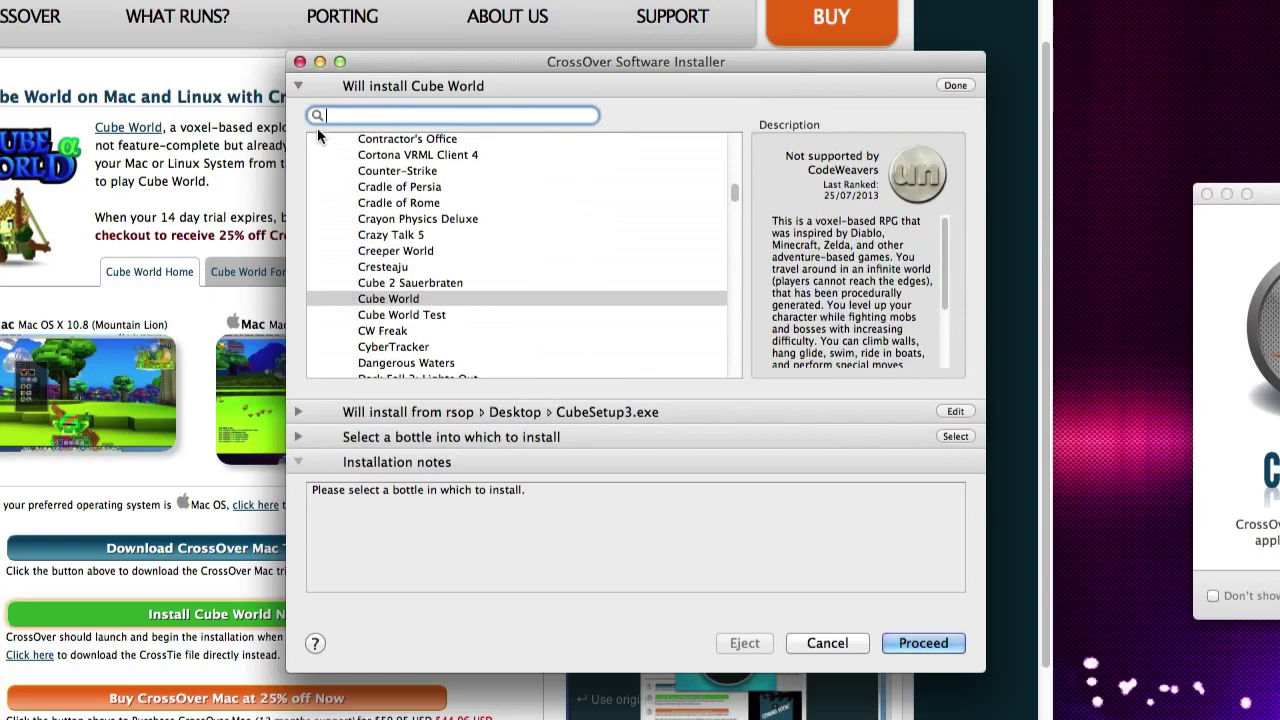
scroll(408, 270, "up", 5)
scroll(408, 270, "up", 15)
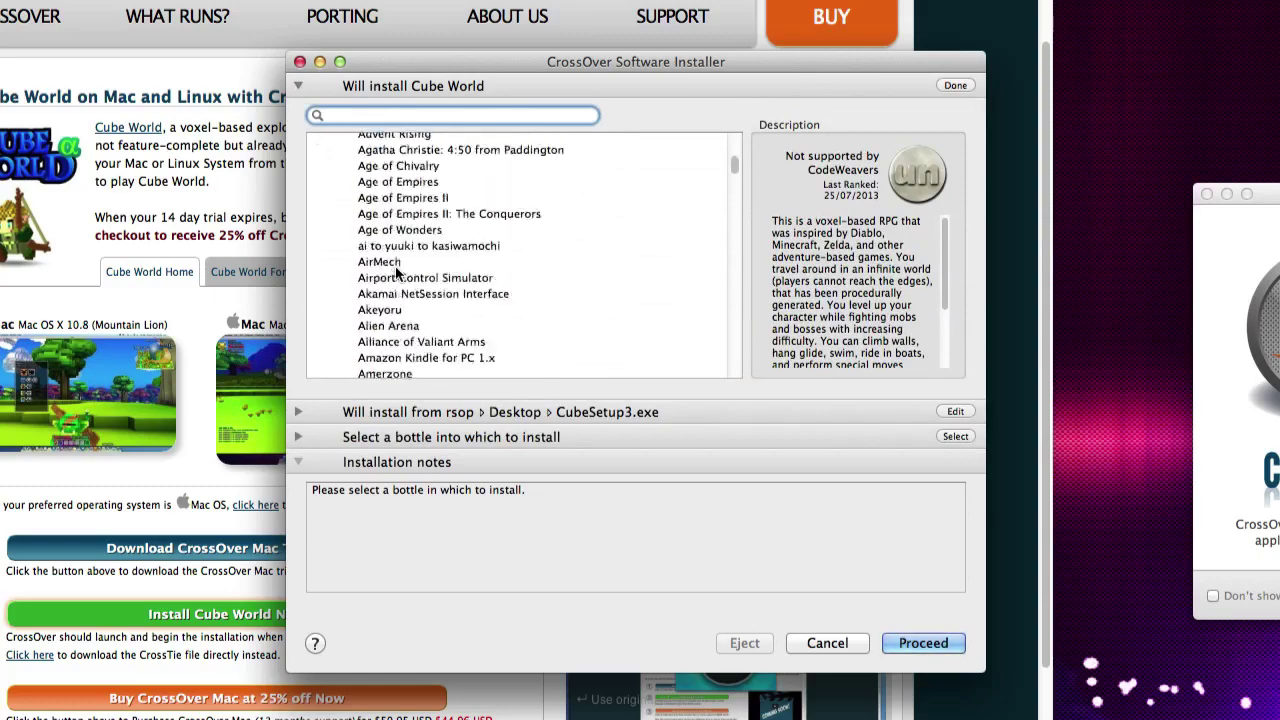
scroll(396, 272, "up", 15)
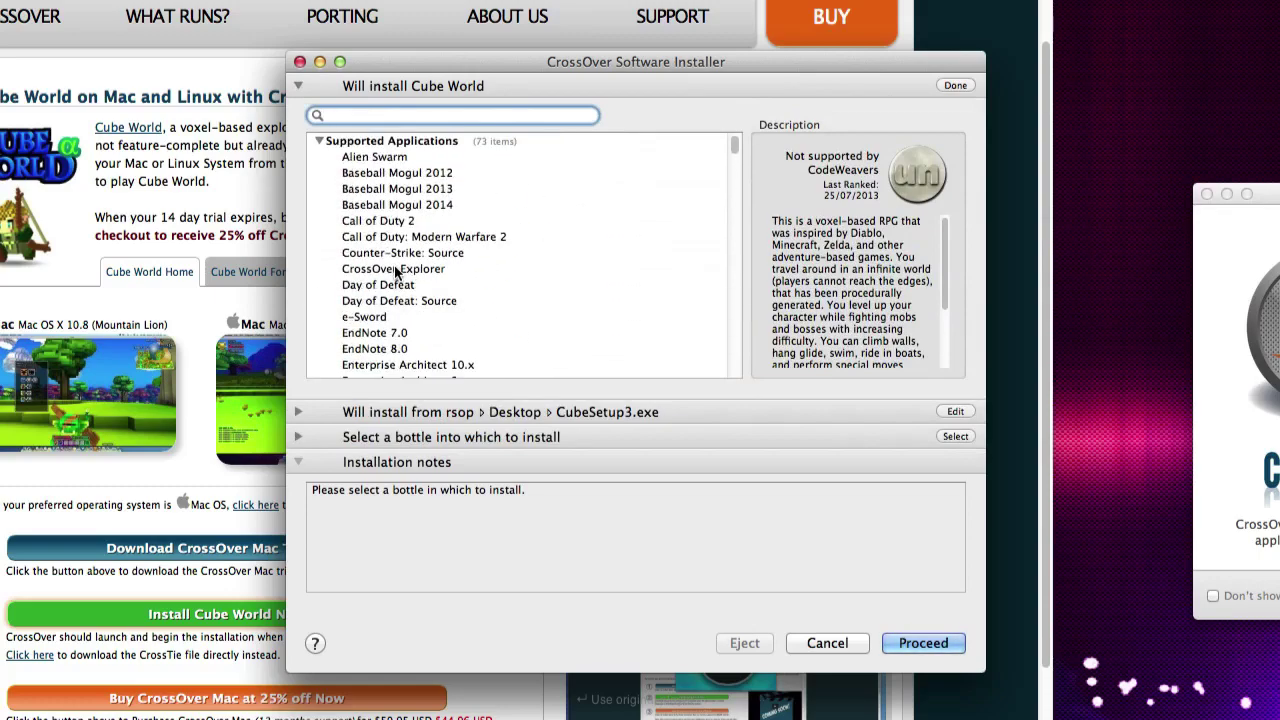
scroll(396, 272, "down", 10)
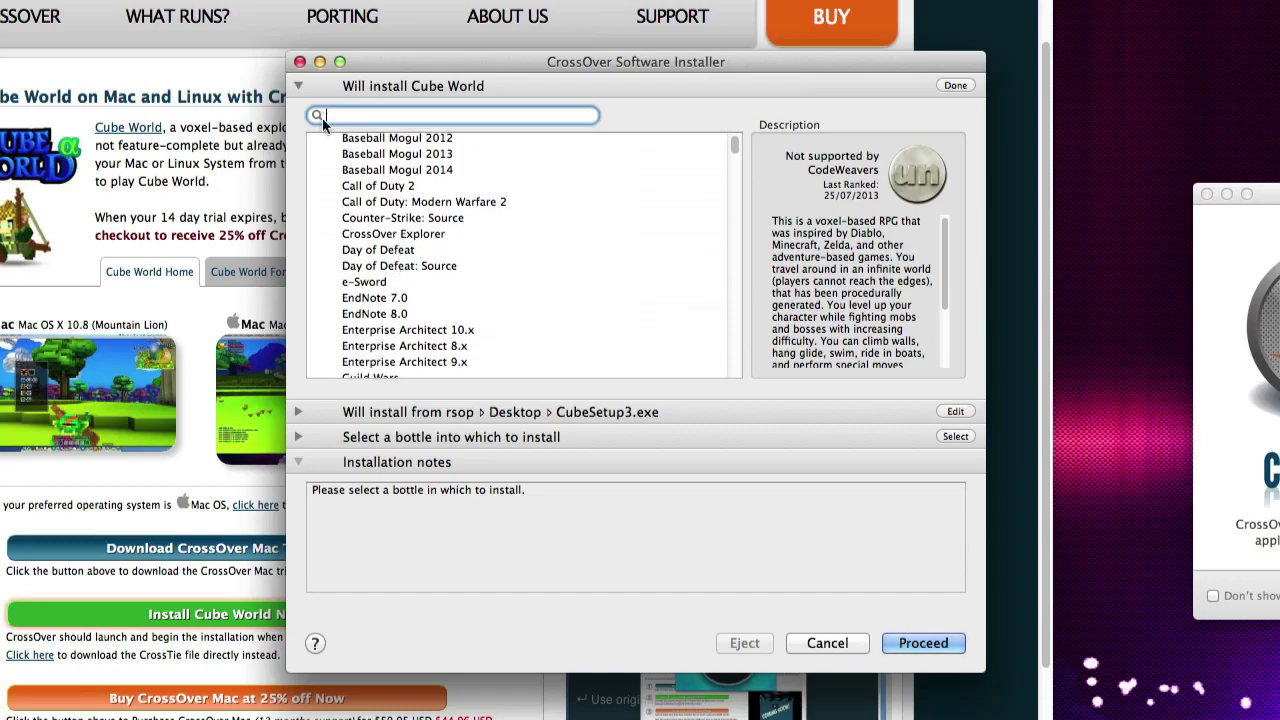
scroll(388, 343, "down", 10)
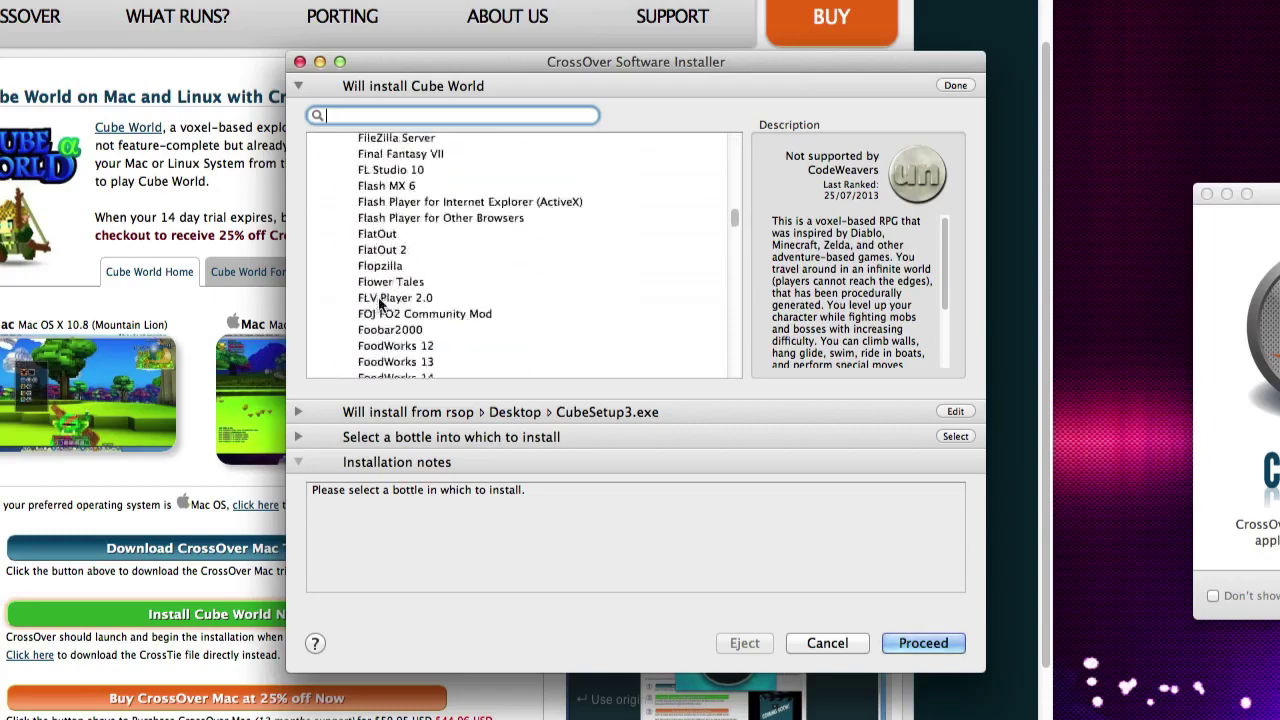
left_click(296, 87)
left_click(299, 113)
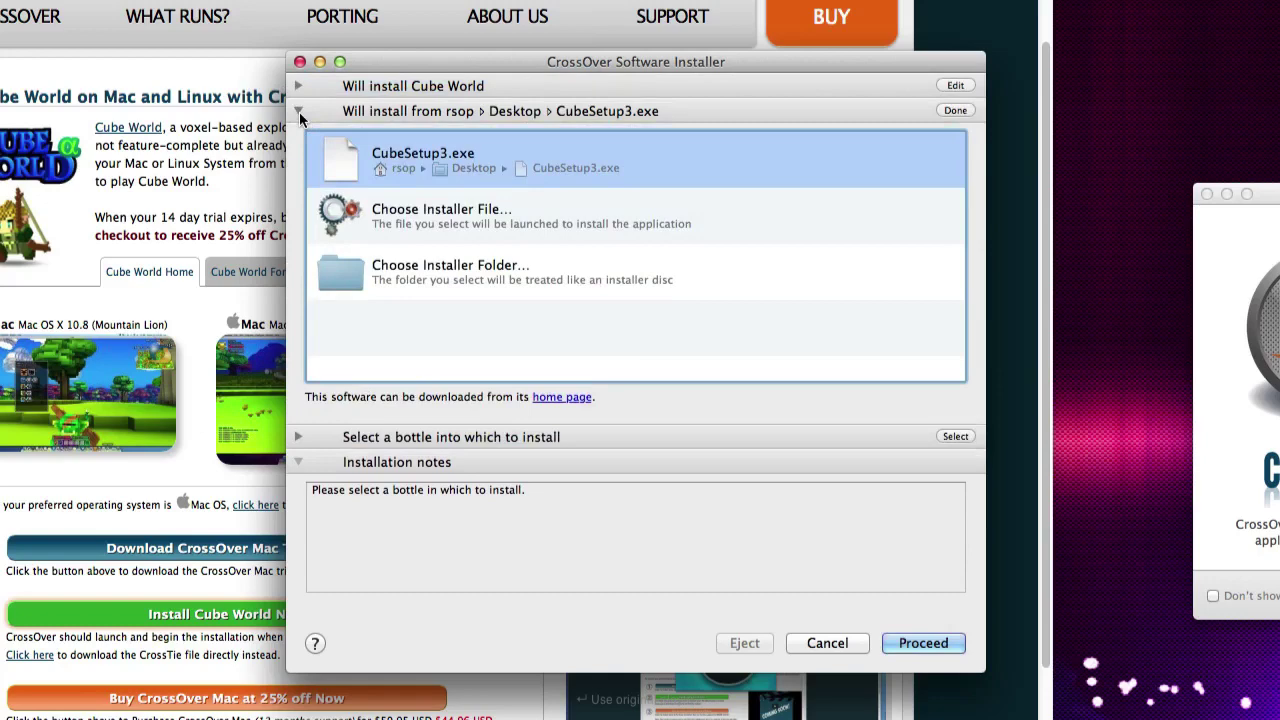
left_click(299, 112)
Step: Install into a new winxp bottle named Cubeworld4000
scroll(366, 322, "down", 5)
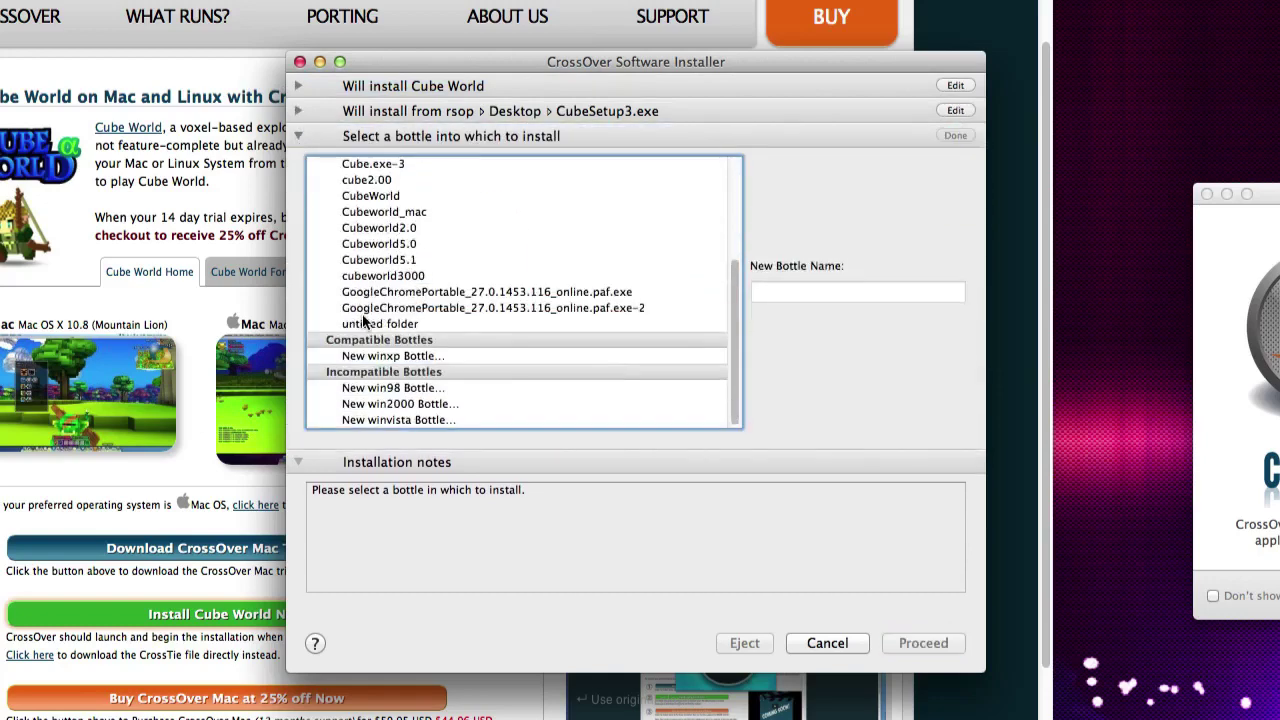
left_click(421, 360)
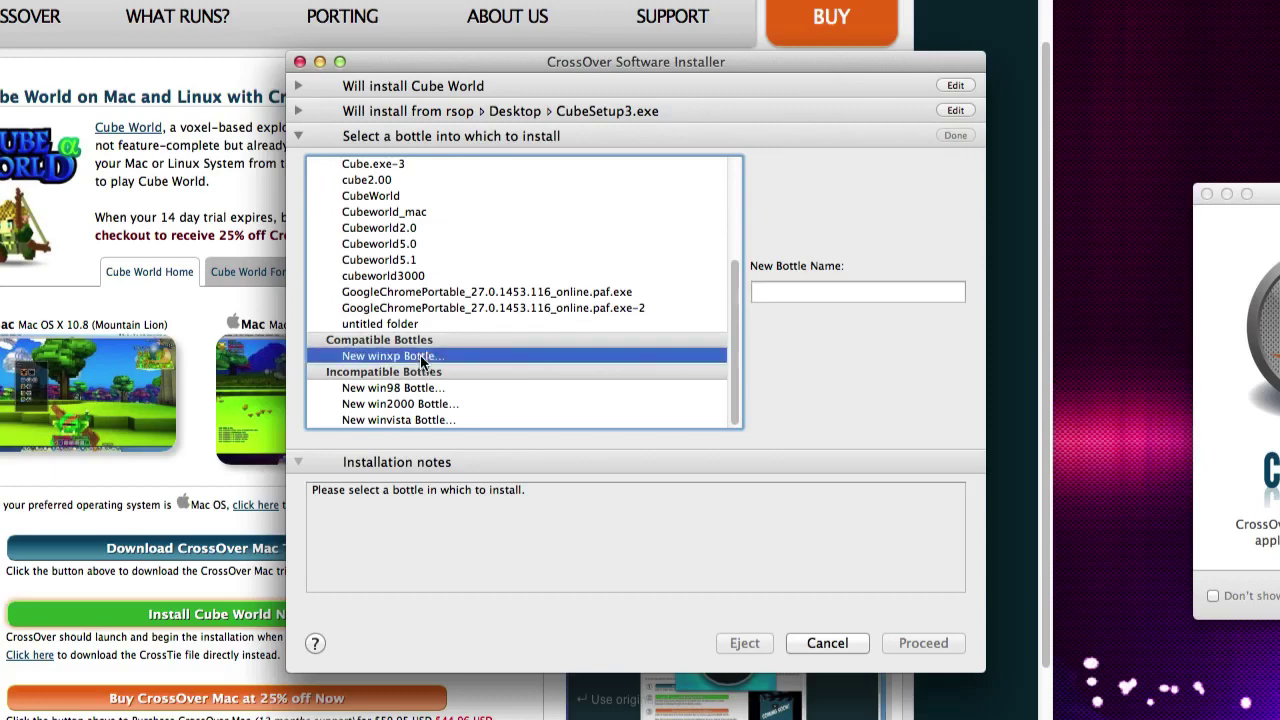
left_click(800, 290)
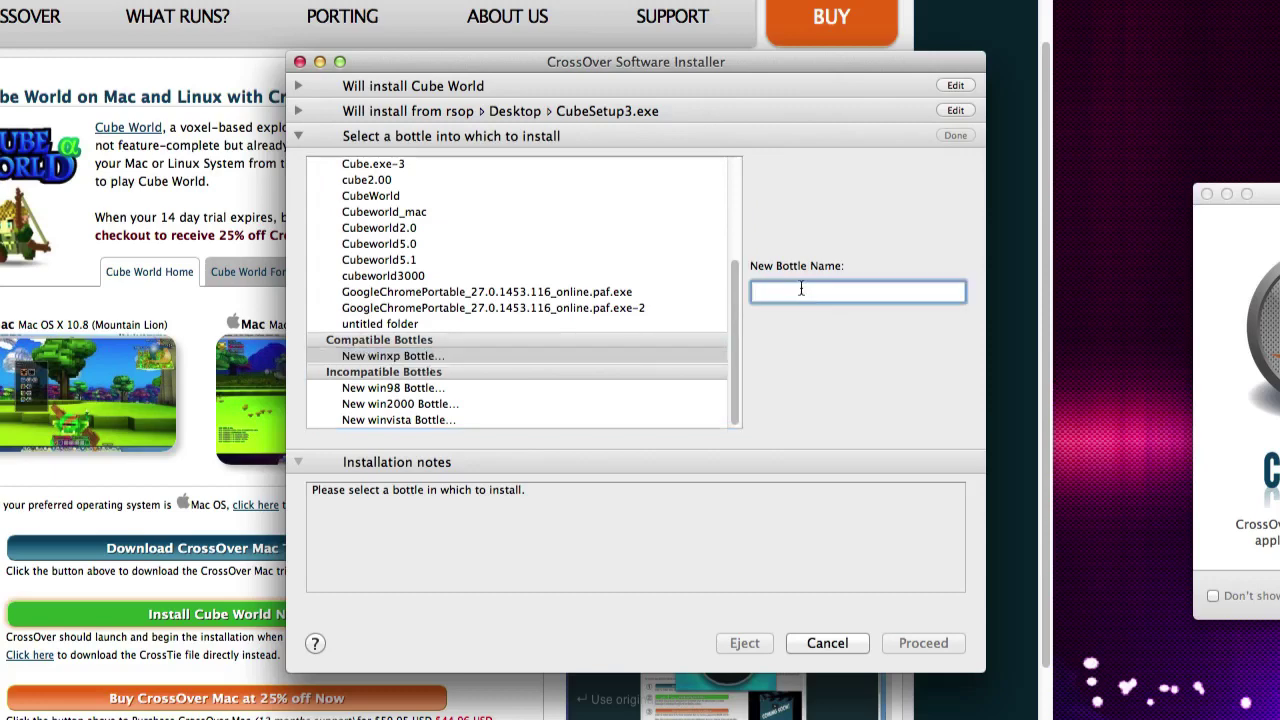
type("Cubeworld")
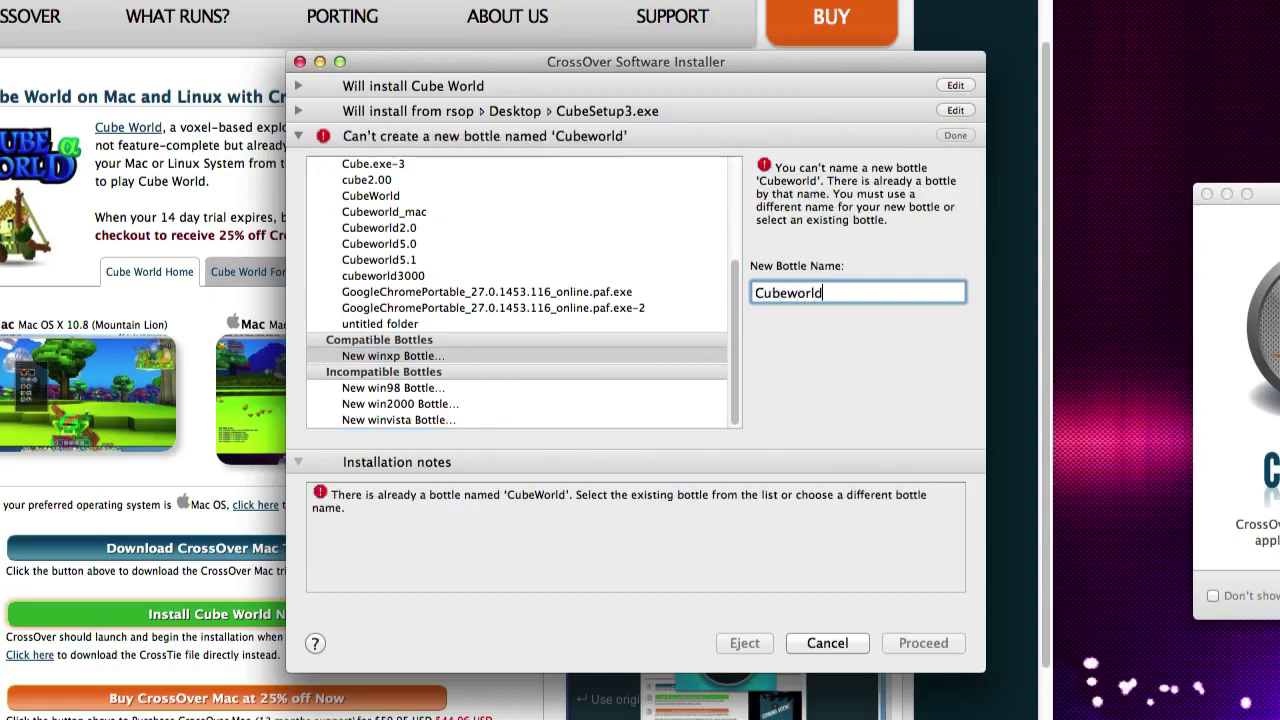
type("4000")
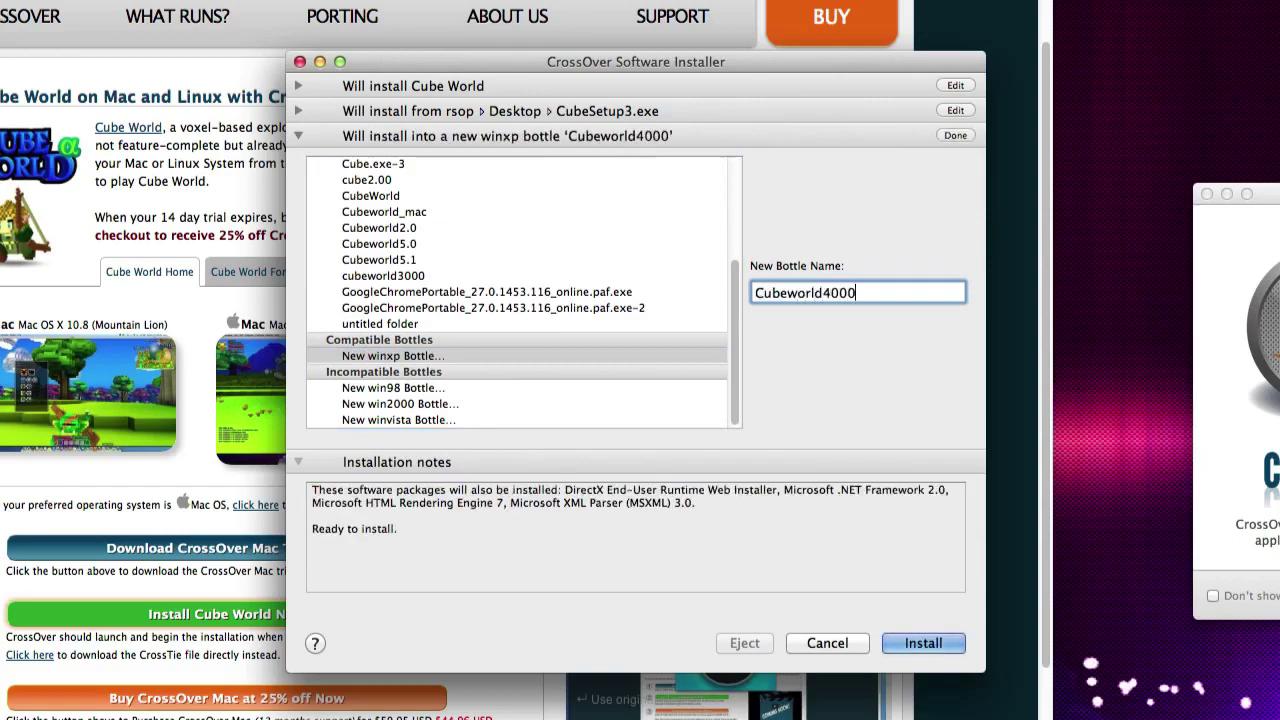
left_click(924, 643)
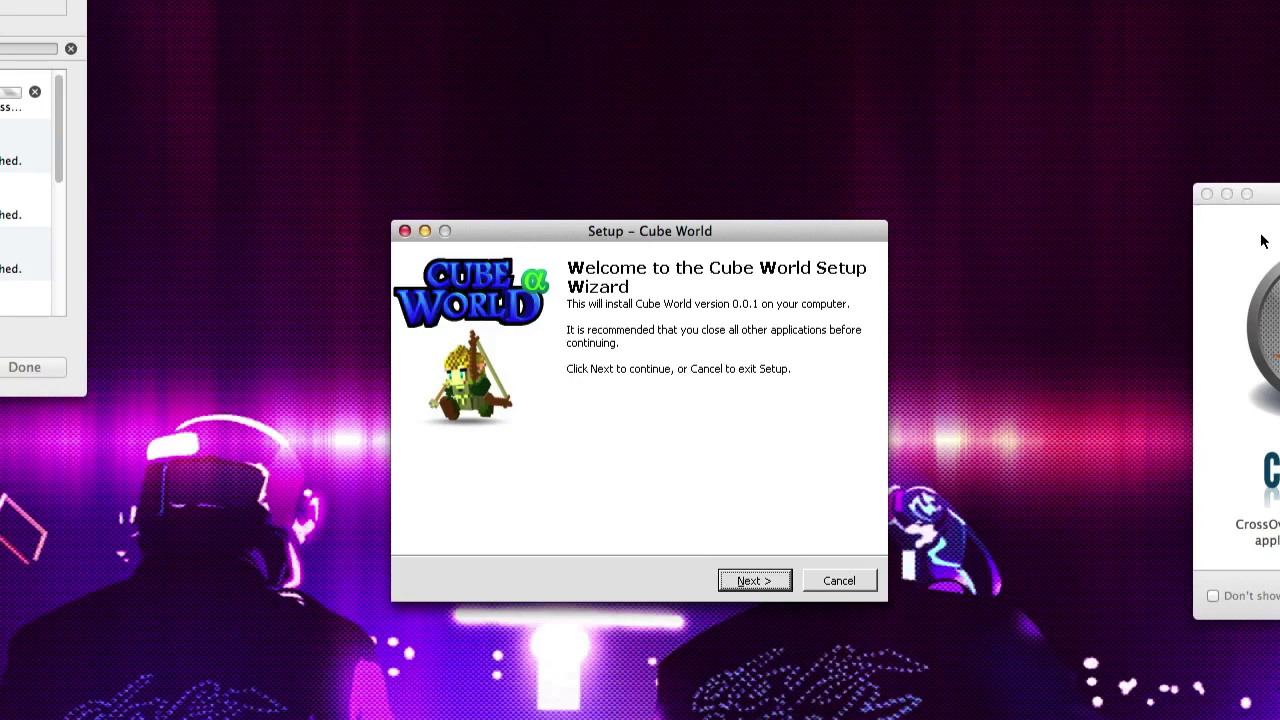
Step: Accept the EULA, keep the default location and folder without a desktop icon, install, and finish with Cube World launching
left_click(781, 589)
left_click(525, 519)
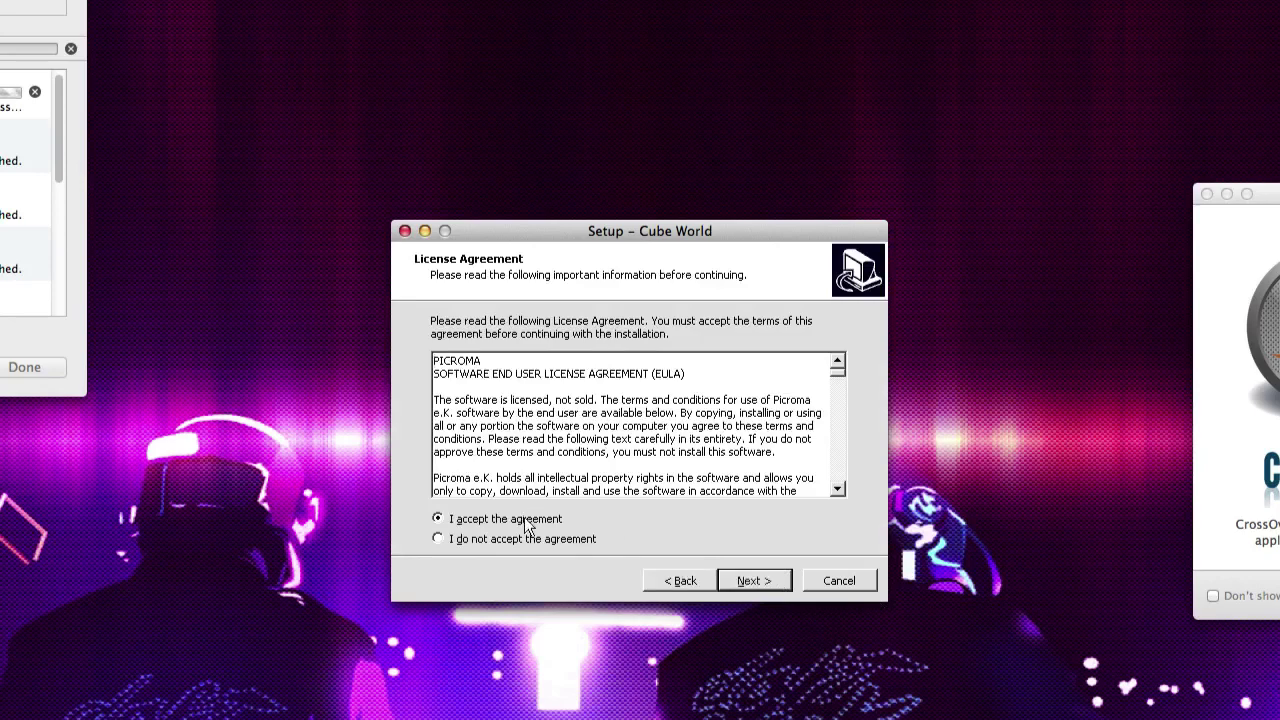
left_click(762, 580)
left_click(762, 580)
left_click(761, 581)
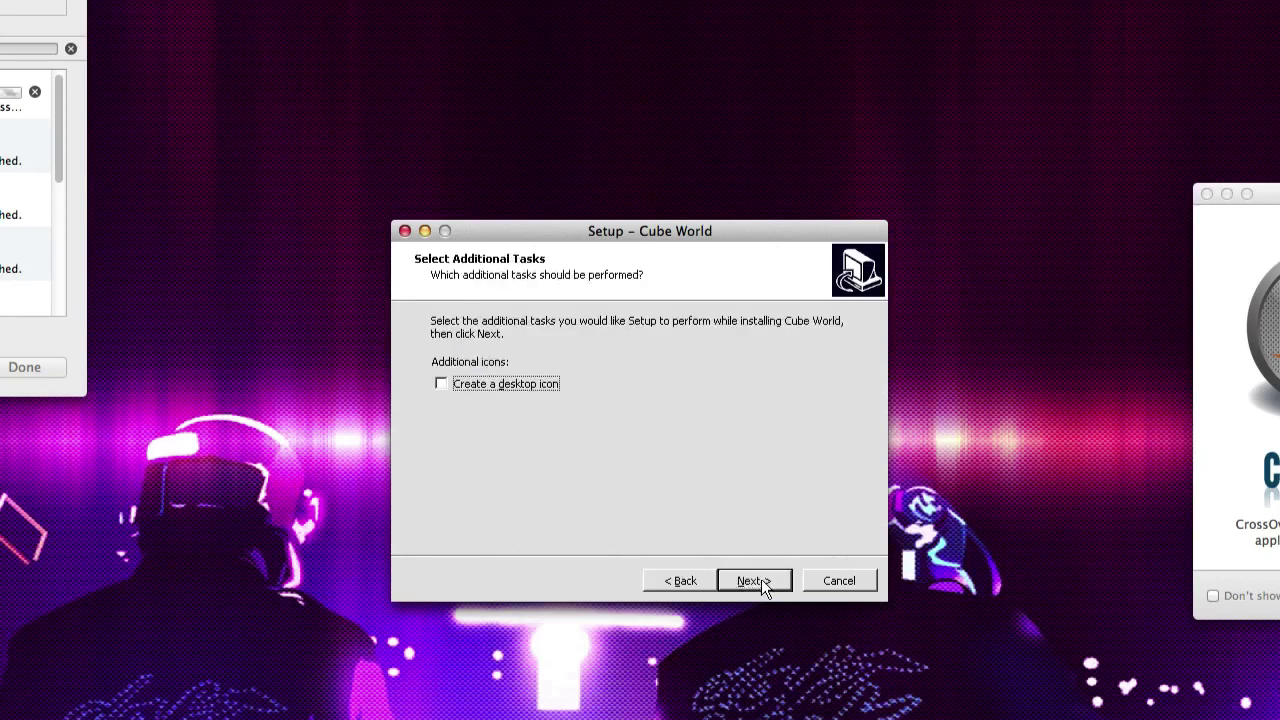
left_click(762, 581)
left_click(754, 581)
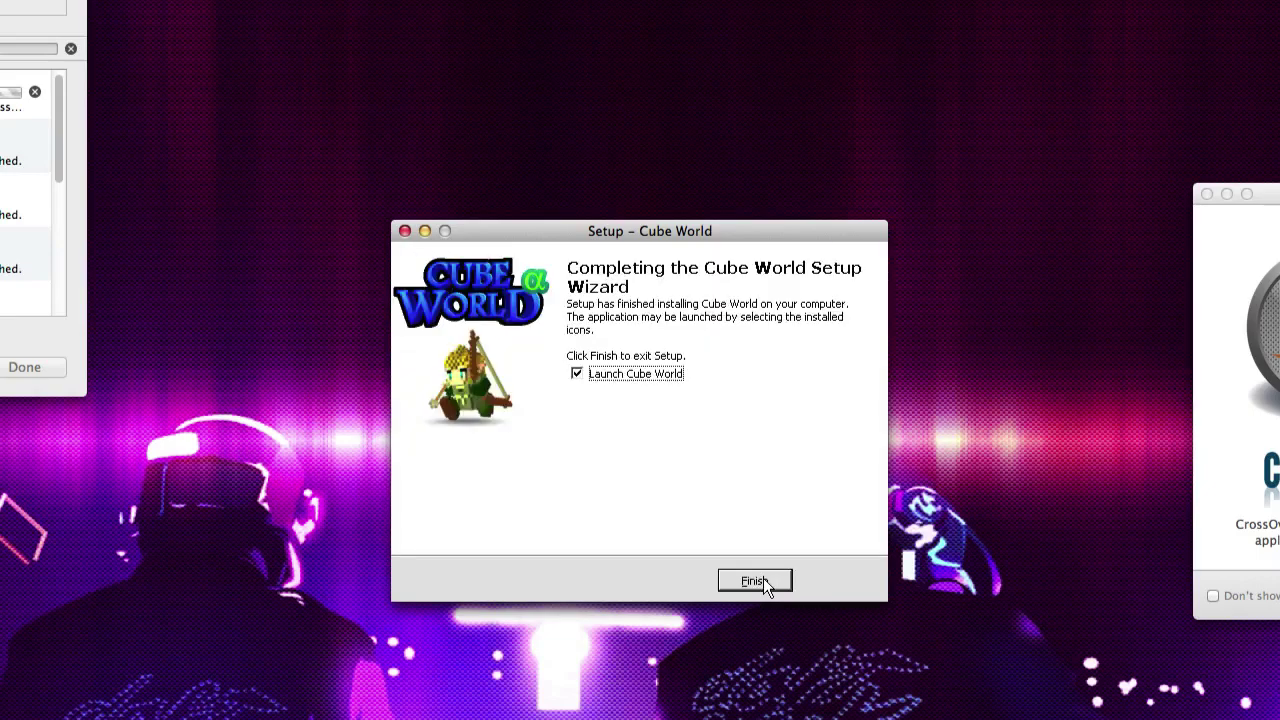
left_click(765, 584)
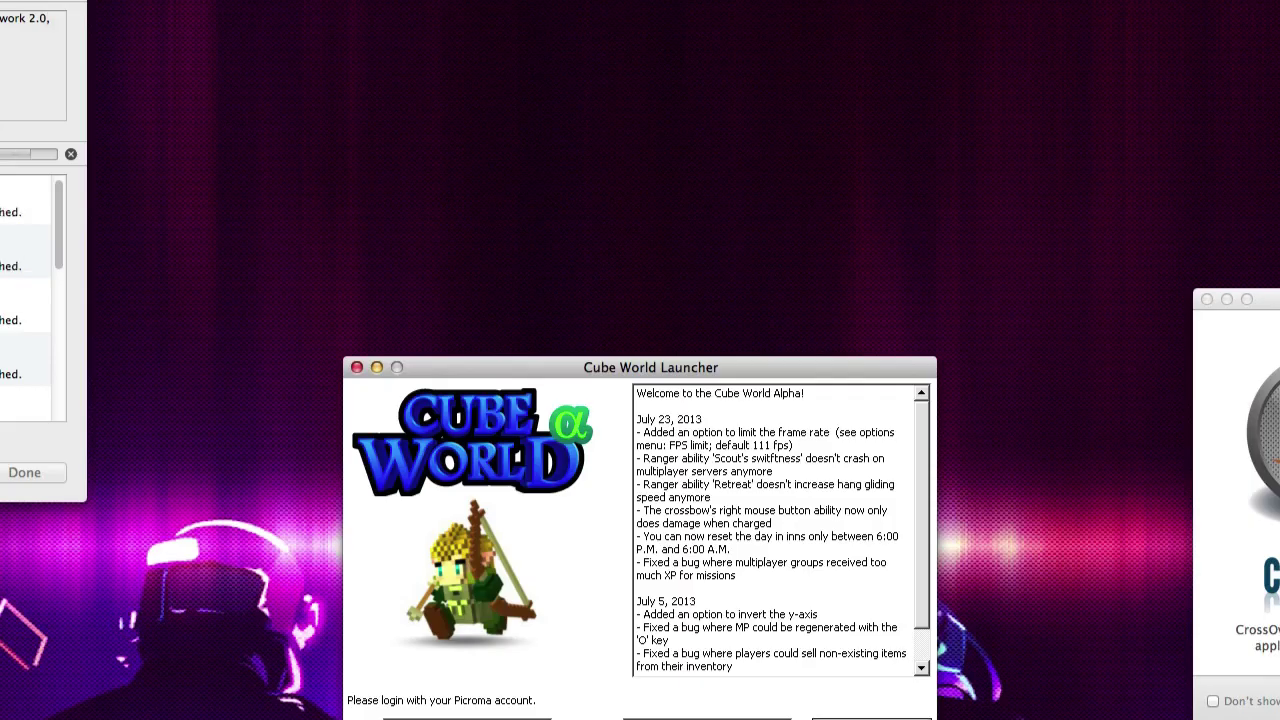
Step: Log in to the launcher, close the CrossOver installer with Done, and click Play once up to date
key("Return")
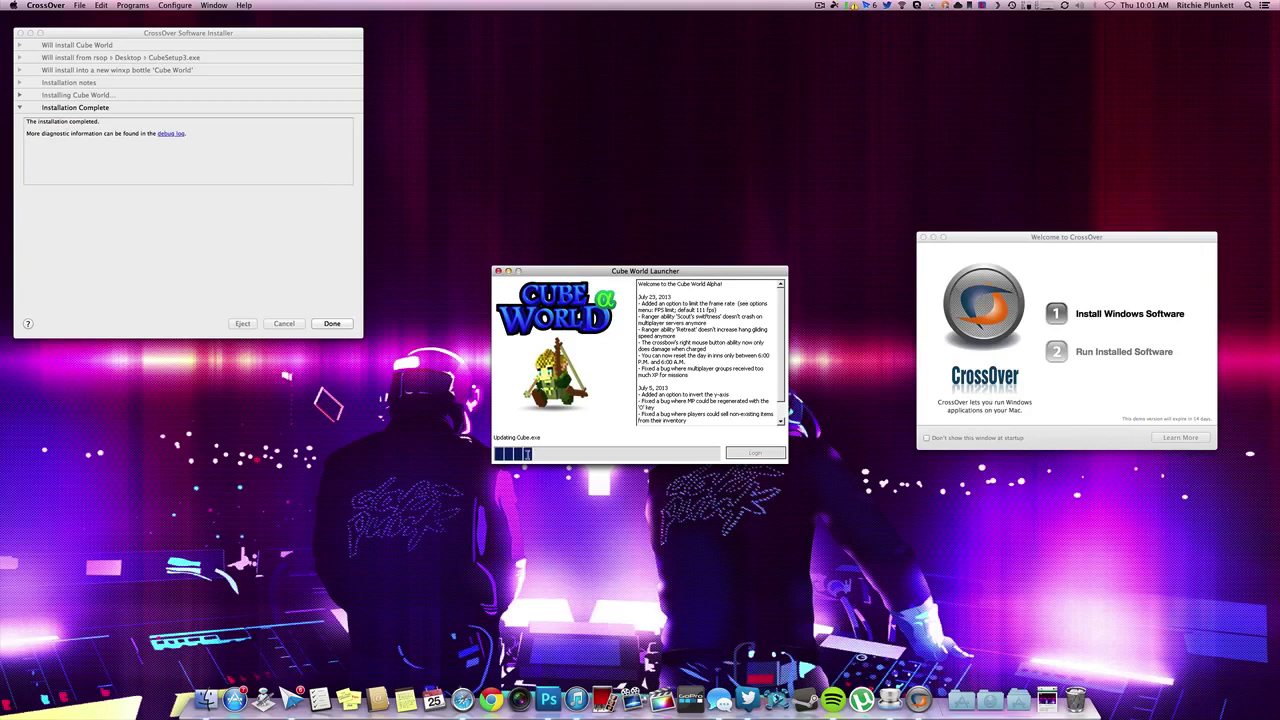
left_click(342, 329)
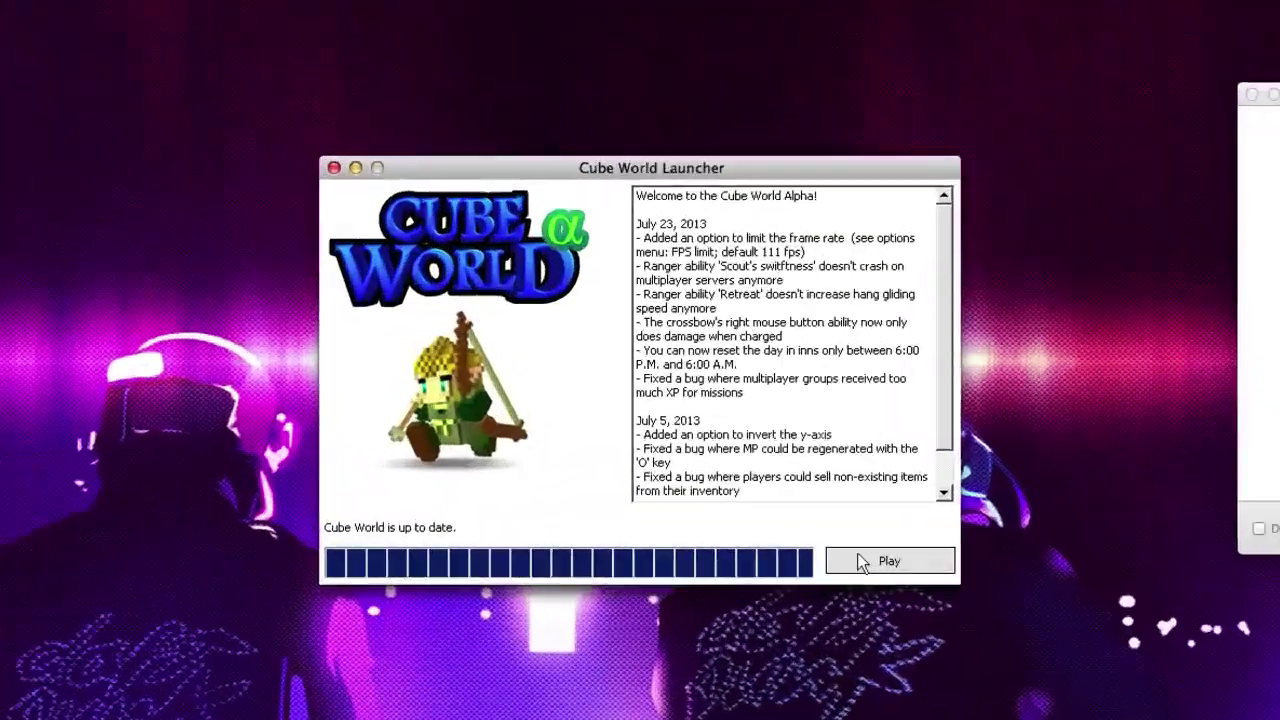
left_click(755, 453)
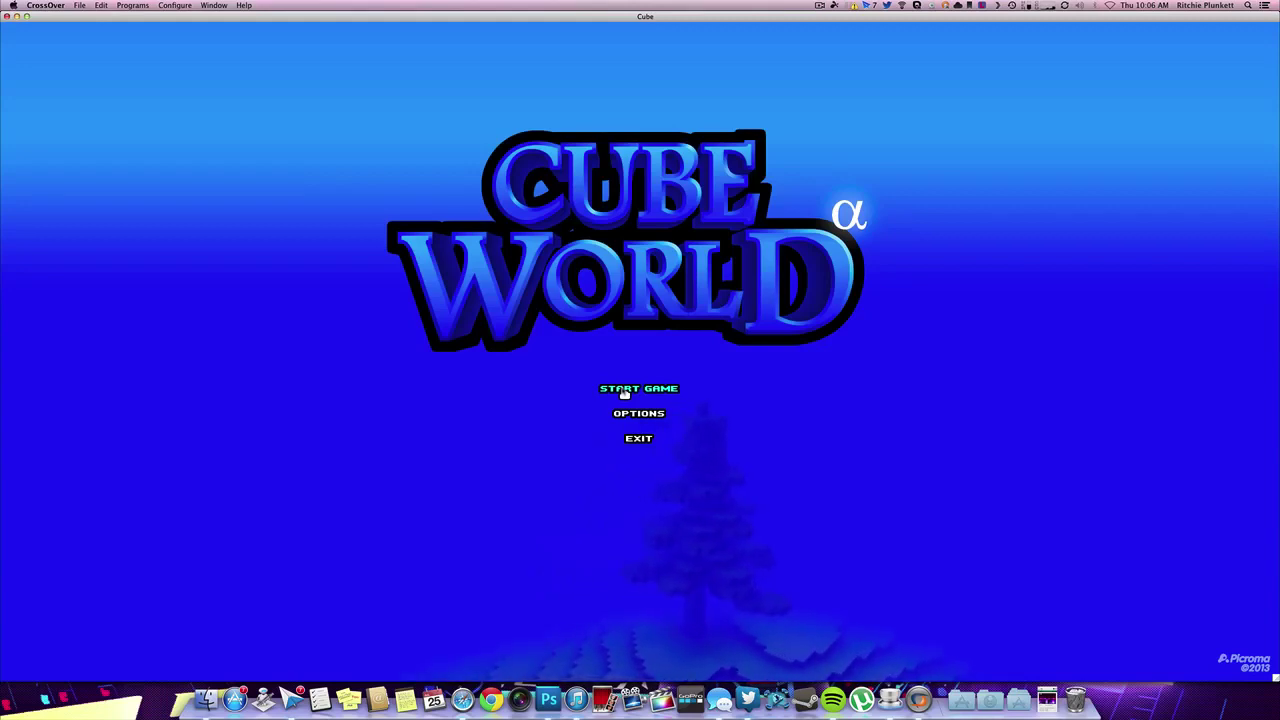
Step: Start a new game, enter a character name for a human male warrior, and rotate the preview
left_click(624, 394)
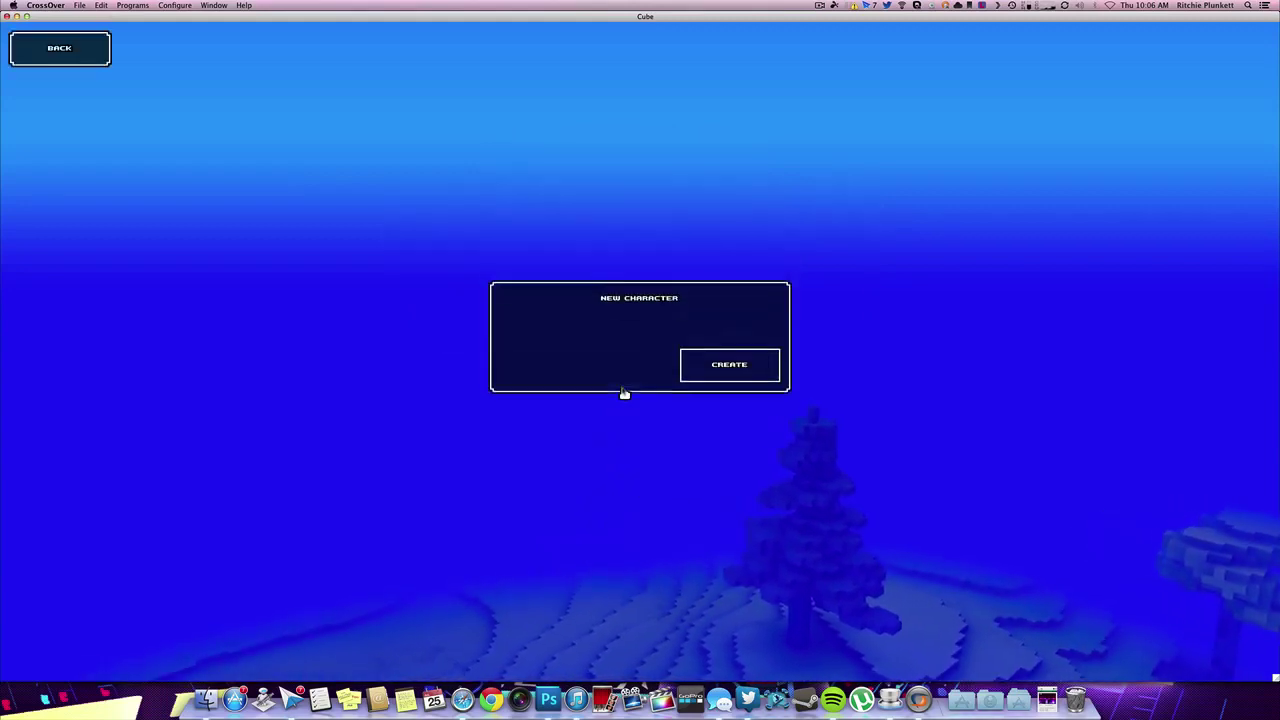
left_click(691, 389)
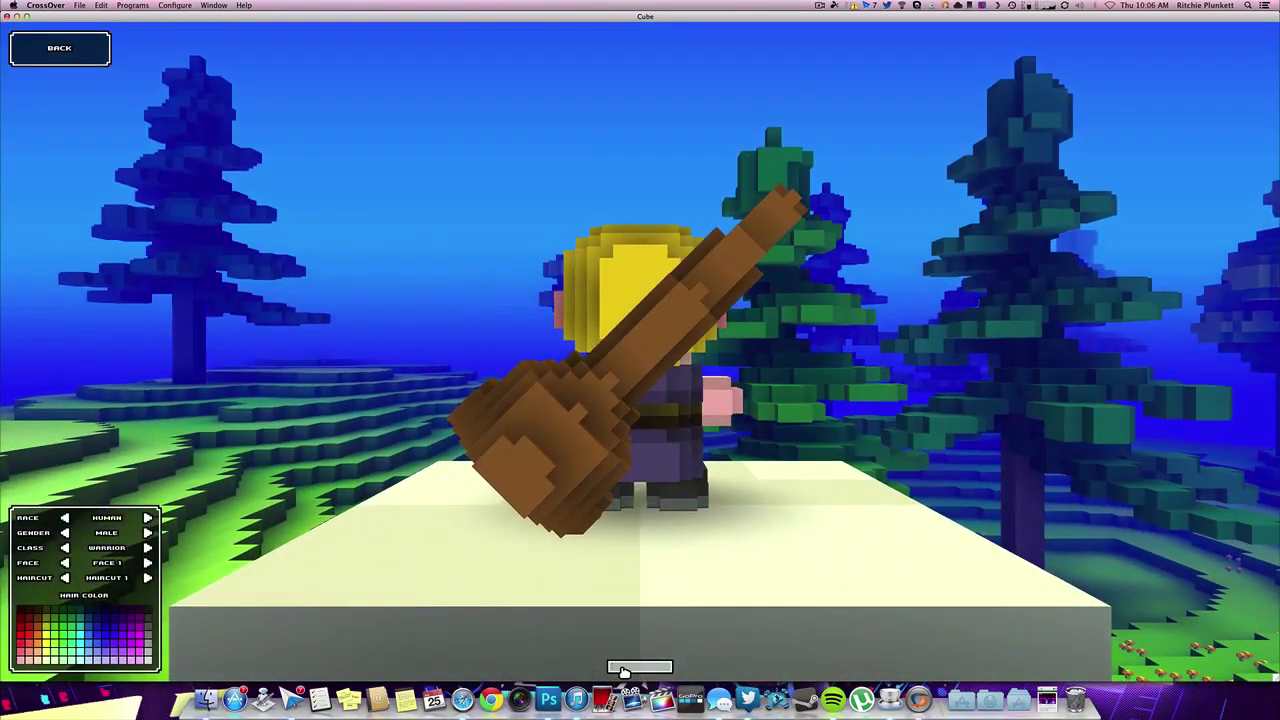
type("Ritchie")
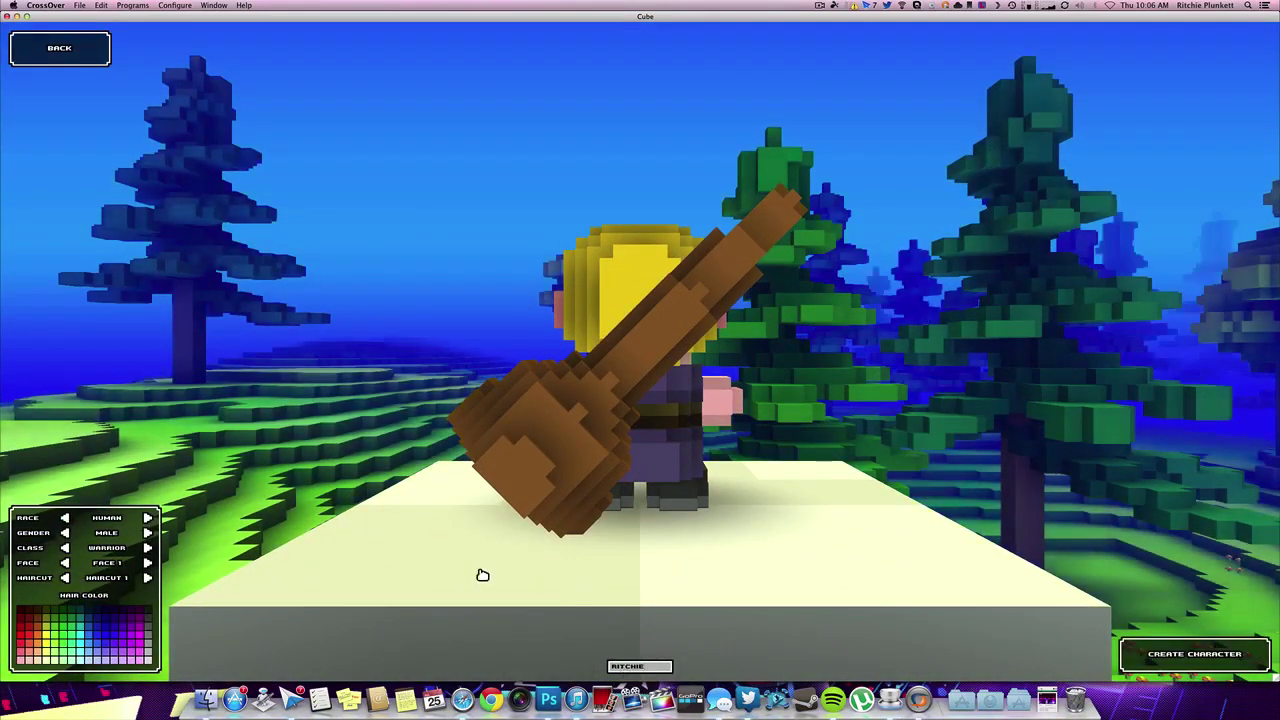
left_click_drag(477, 574, 560, 540)
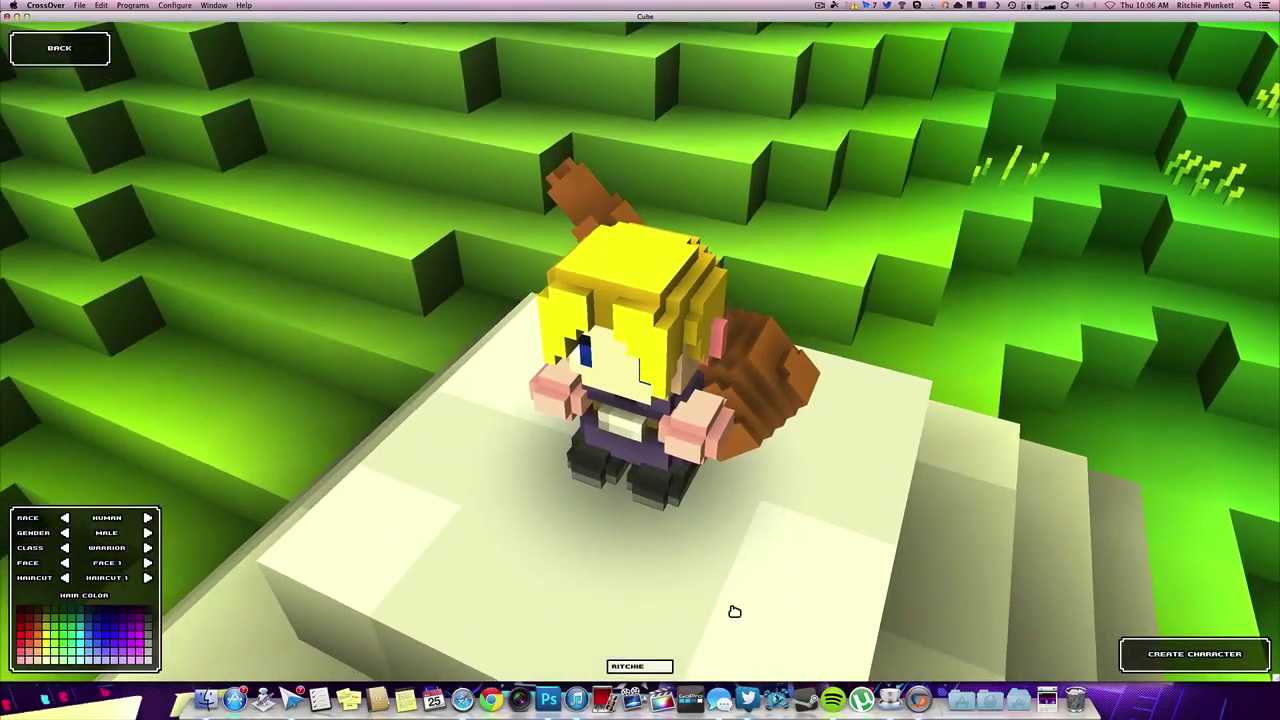
Step: Create the warrior, reselect it, and fill the new world form with seed 12345 and name CUBEWORLD
left_click(1195, 665)
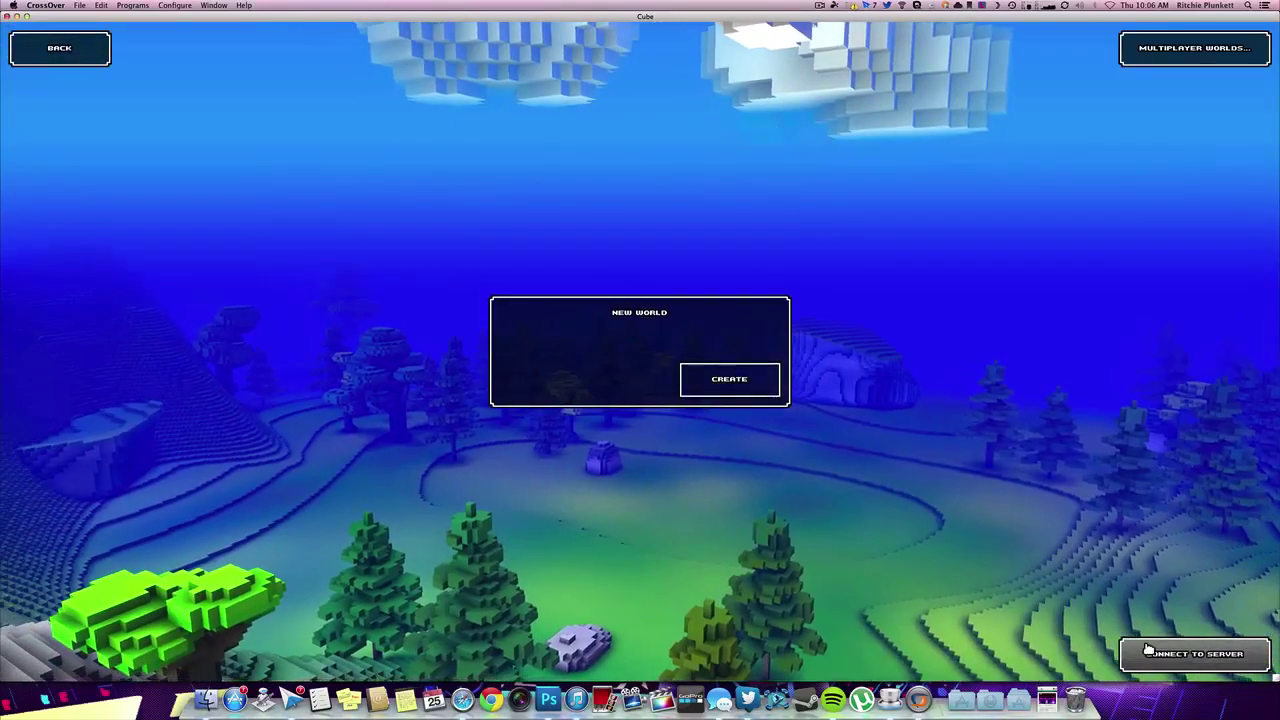
left_click(714, 382)
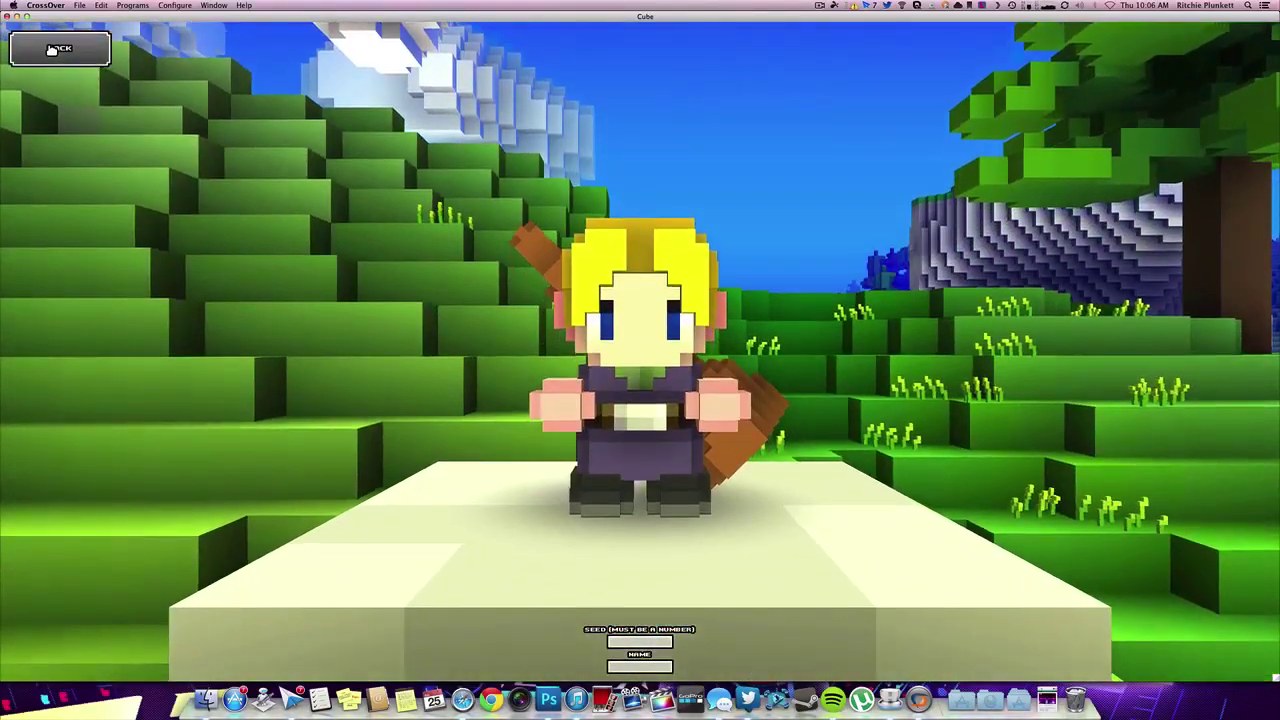
left_click(58, 48)
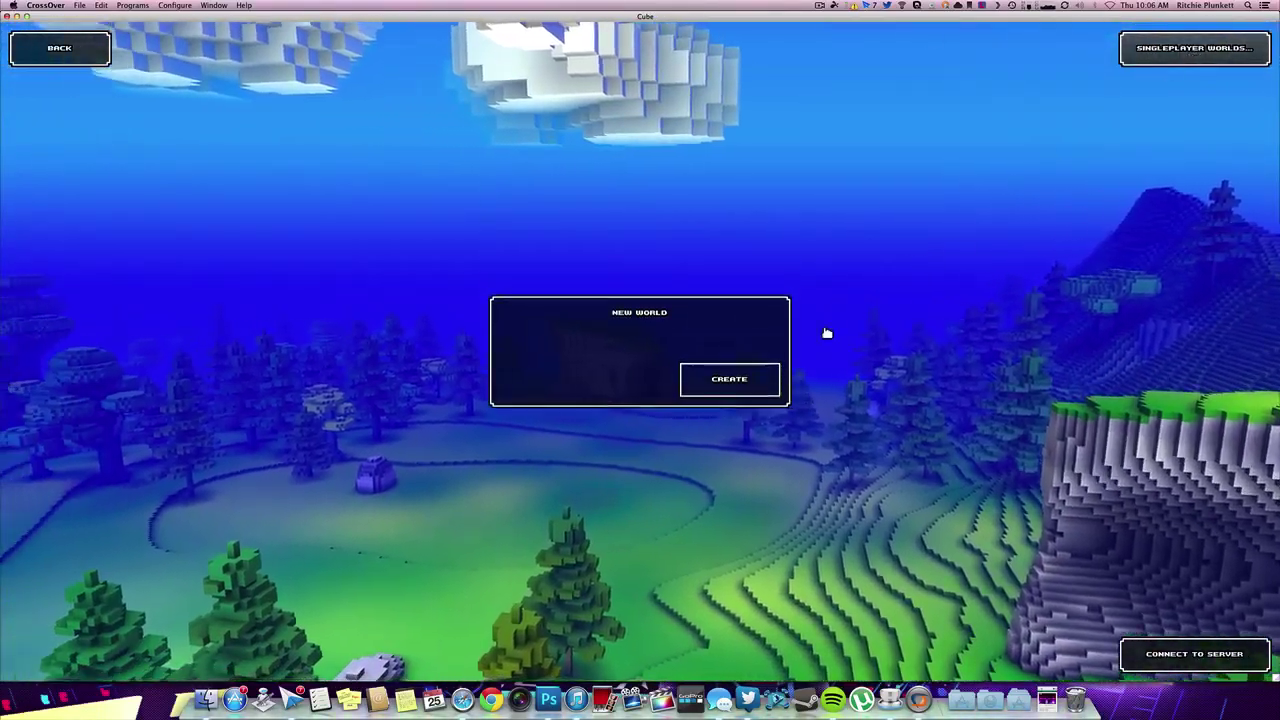
left_click(100, 60)
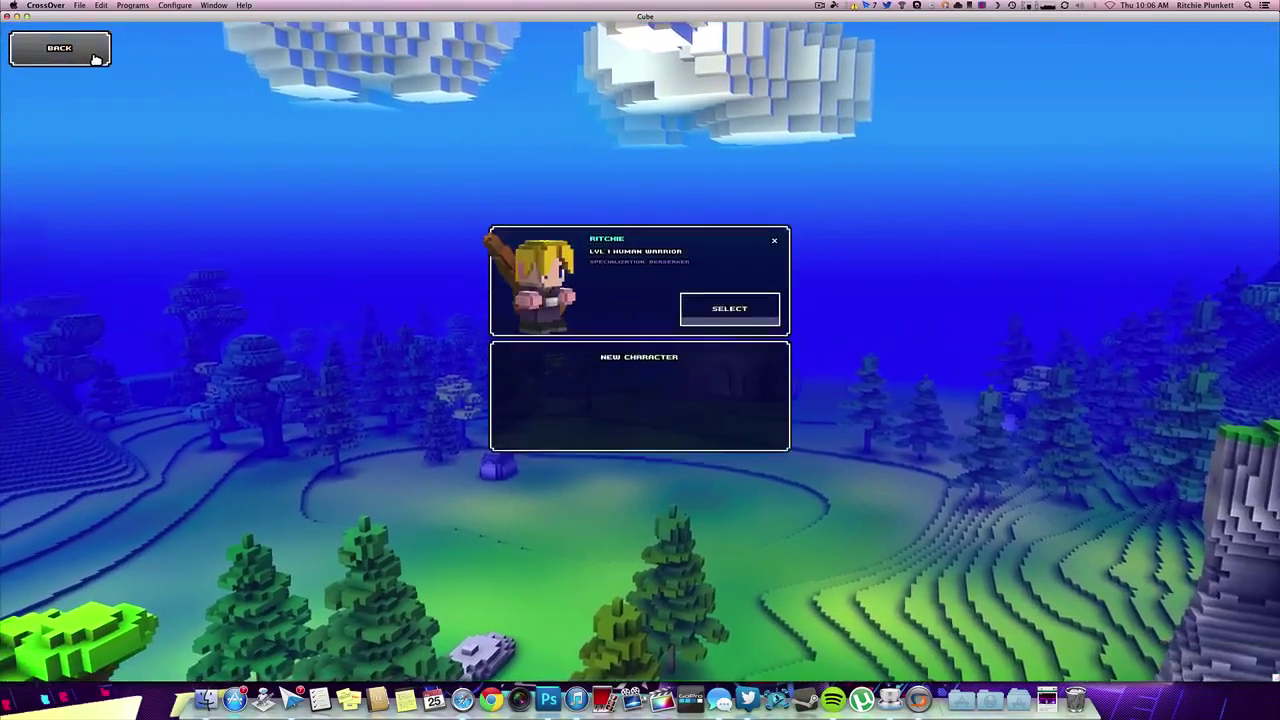
left_click(740, 312)
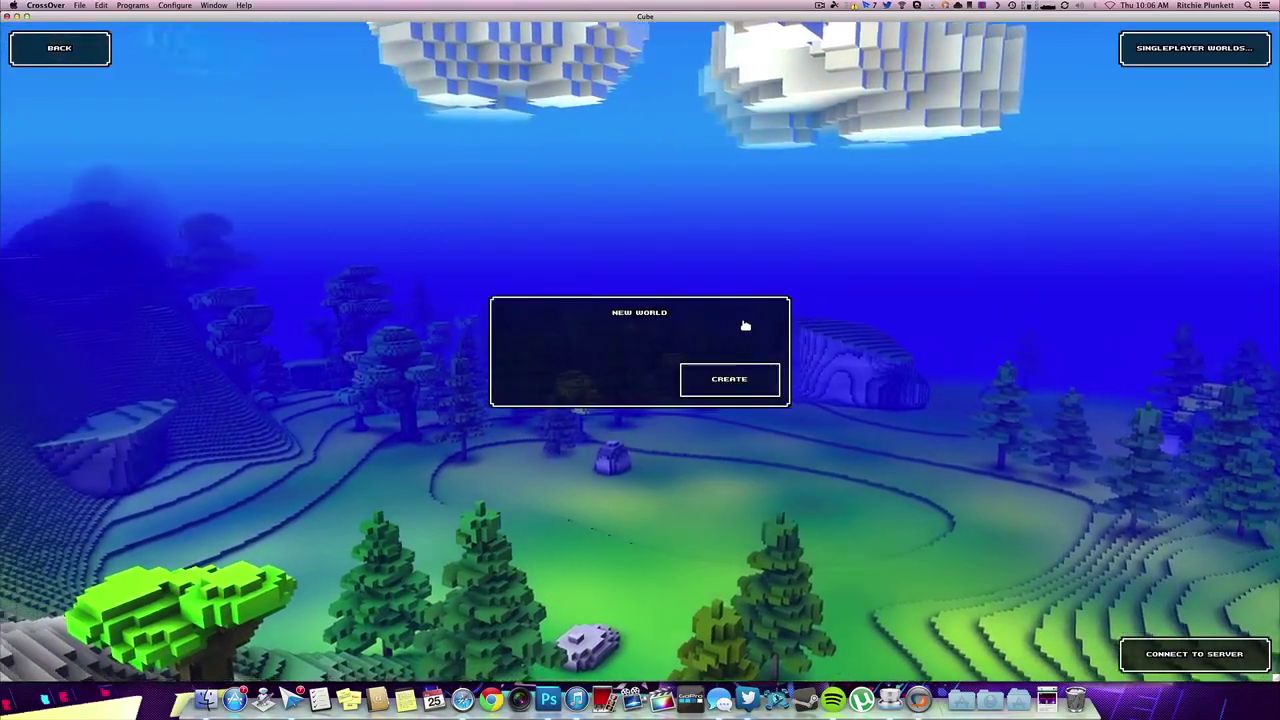
left_click(729, 379)
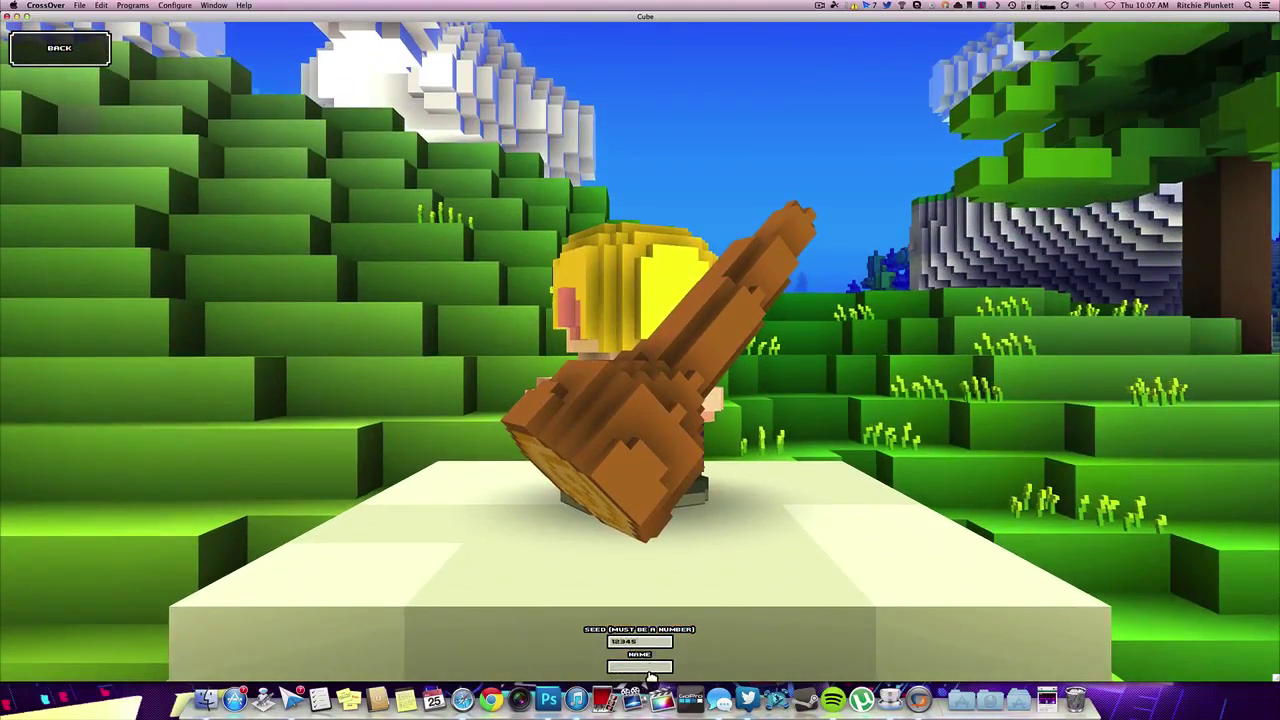
type("cu")
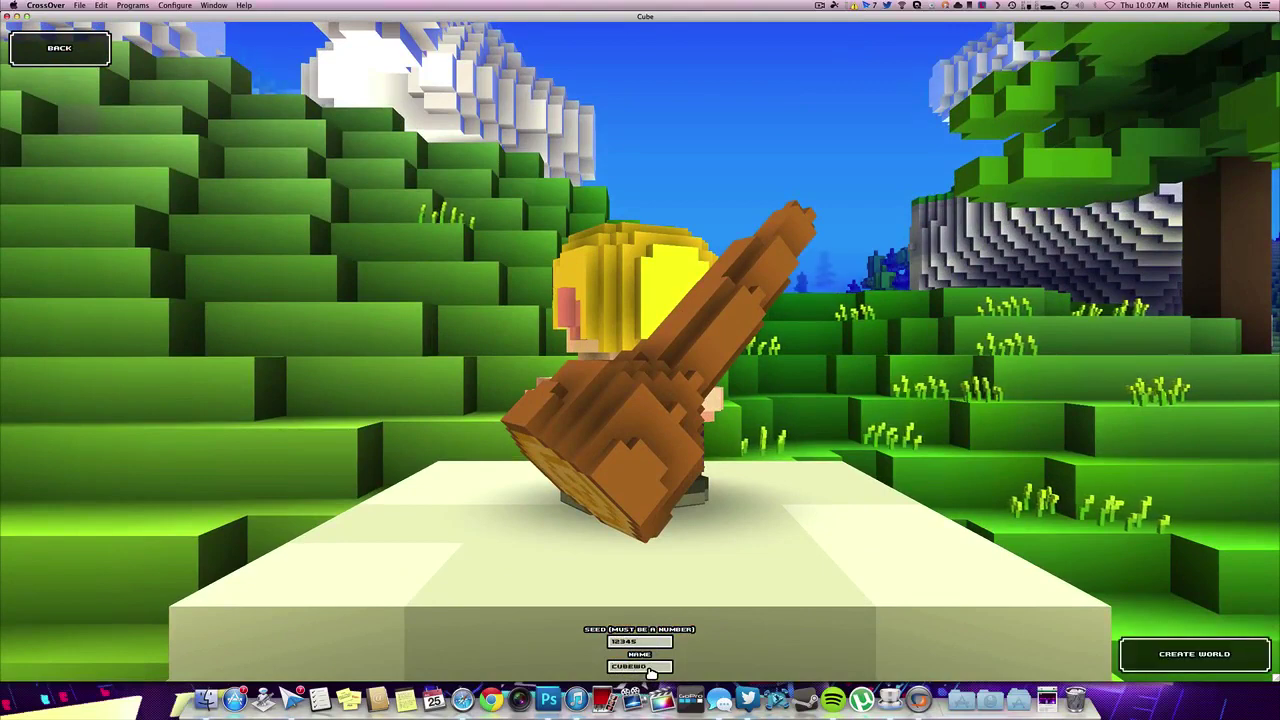
Step: Enter the new world and walk toward the large tree, swinging the club twice
left_click(1165, 654)
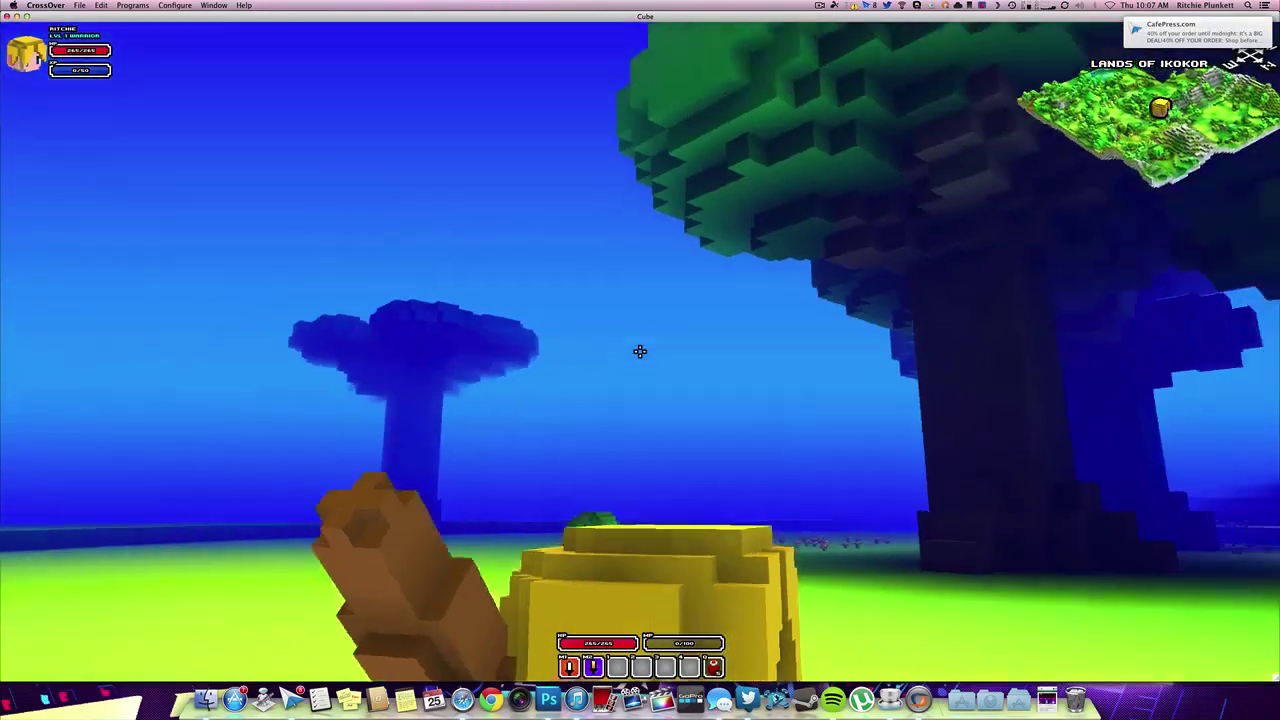
key("w")
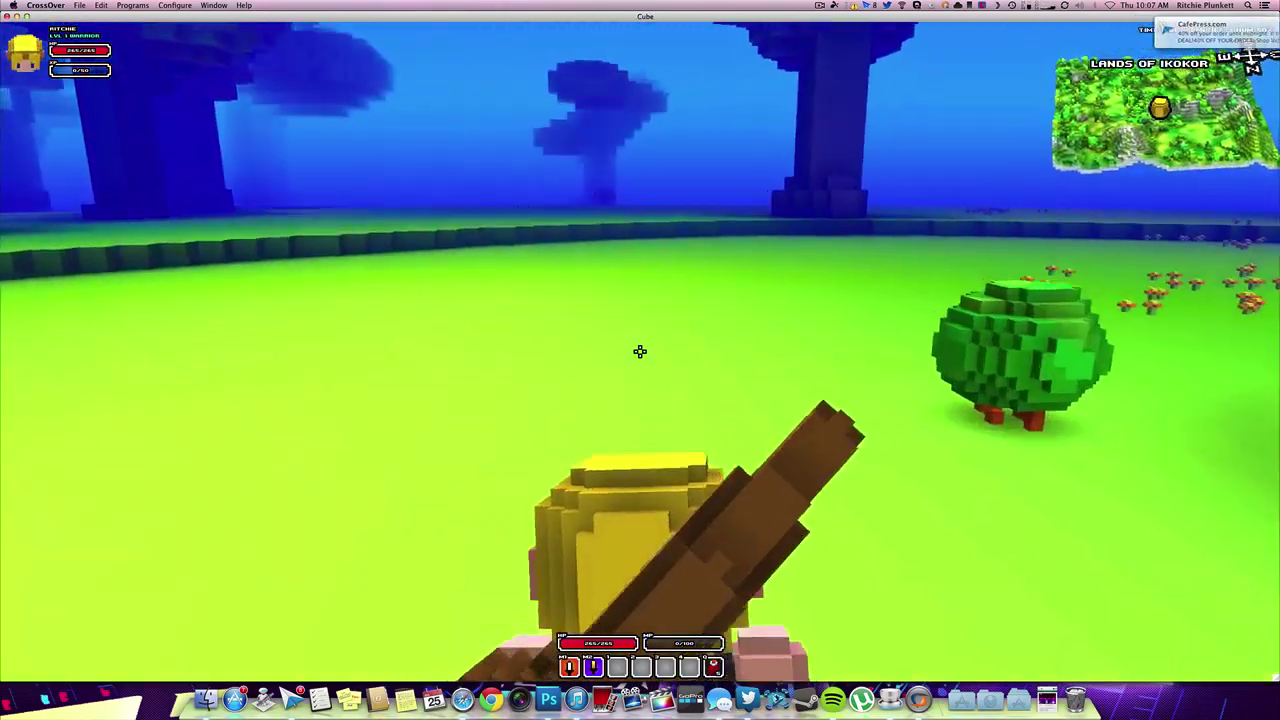
left_click(640, 351)
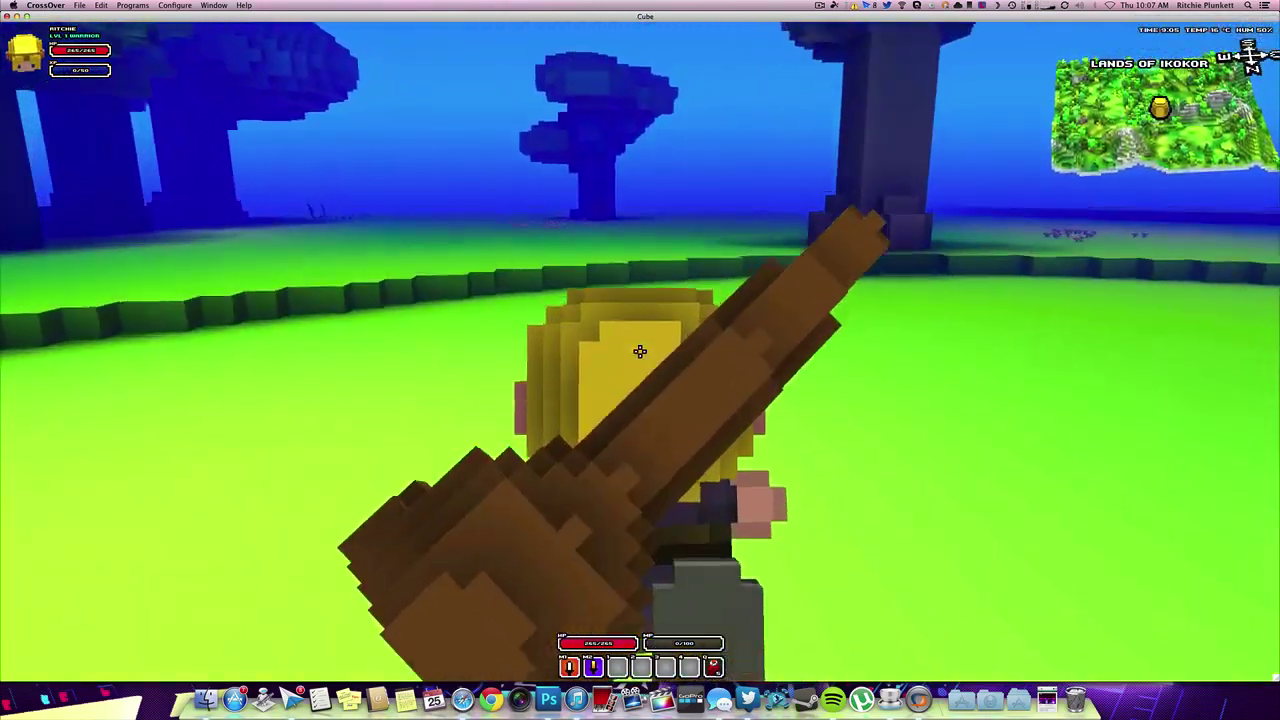
key("w")
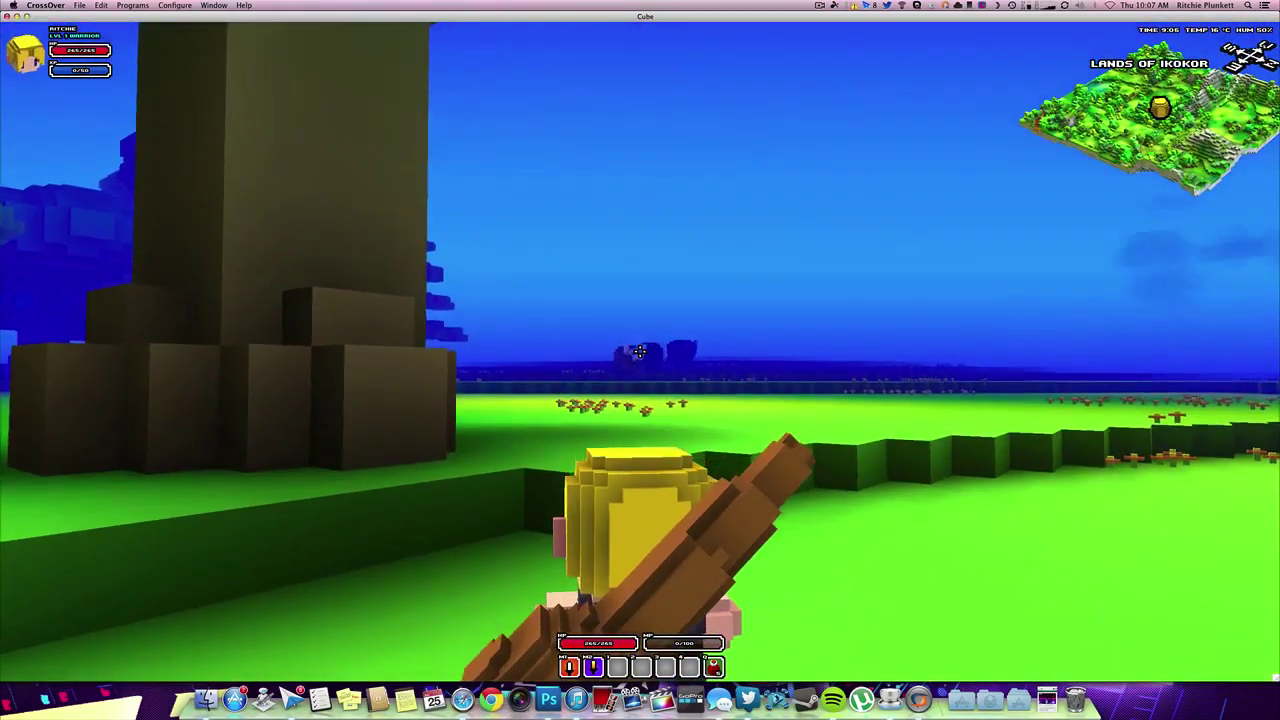
left_click(640, 351)
Step: Run across the grass, pick up the red Heartflower, and continue under the big trees
key("s")
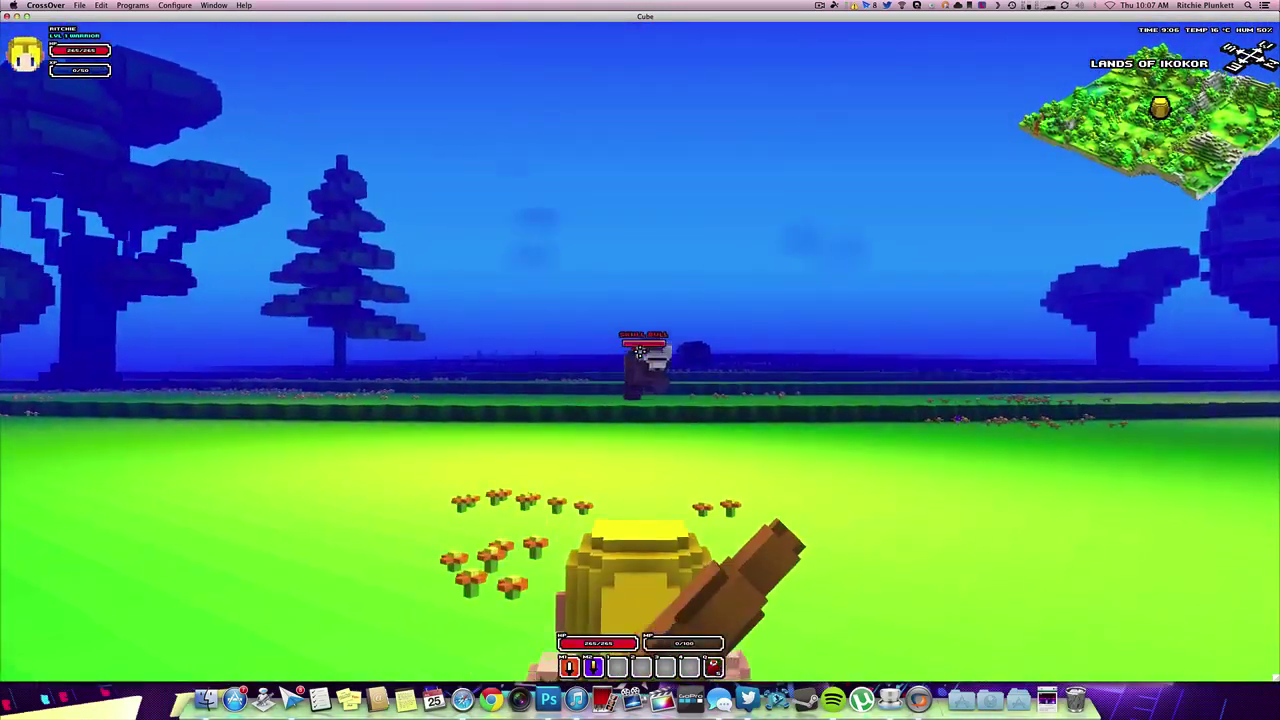
key("w")
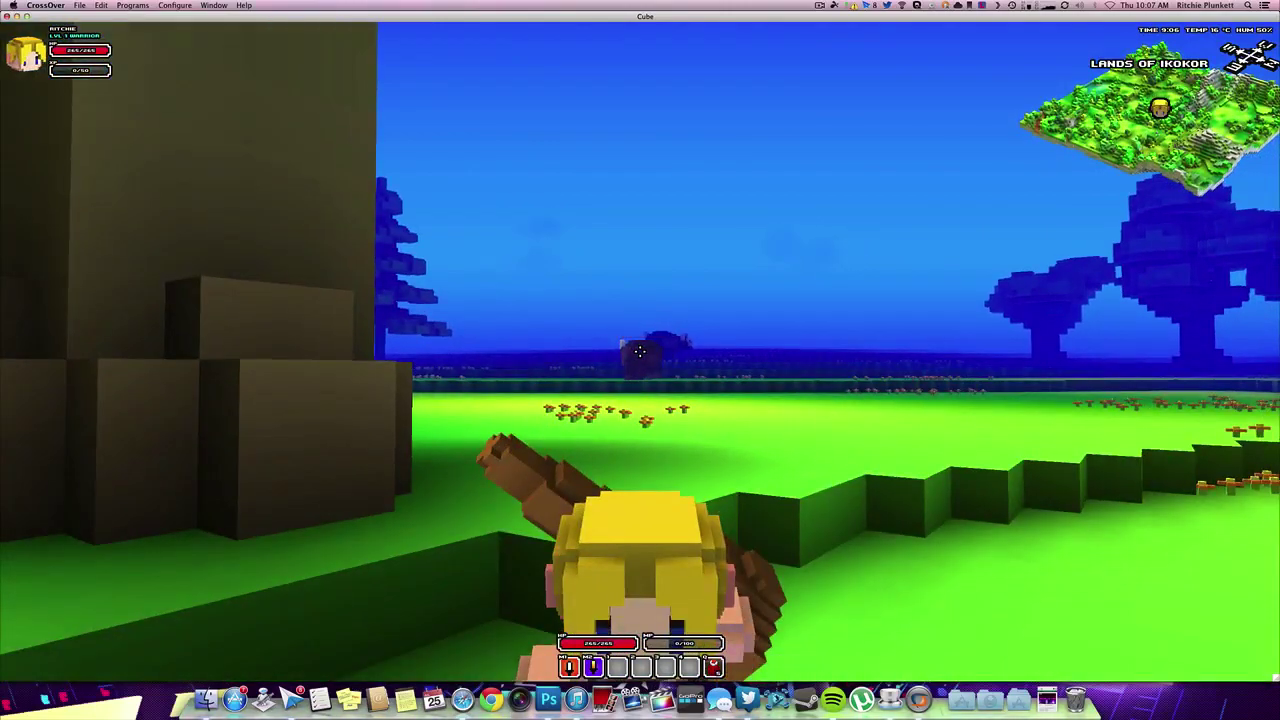
key("w")
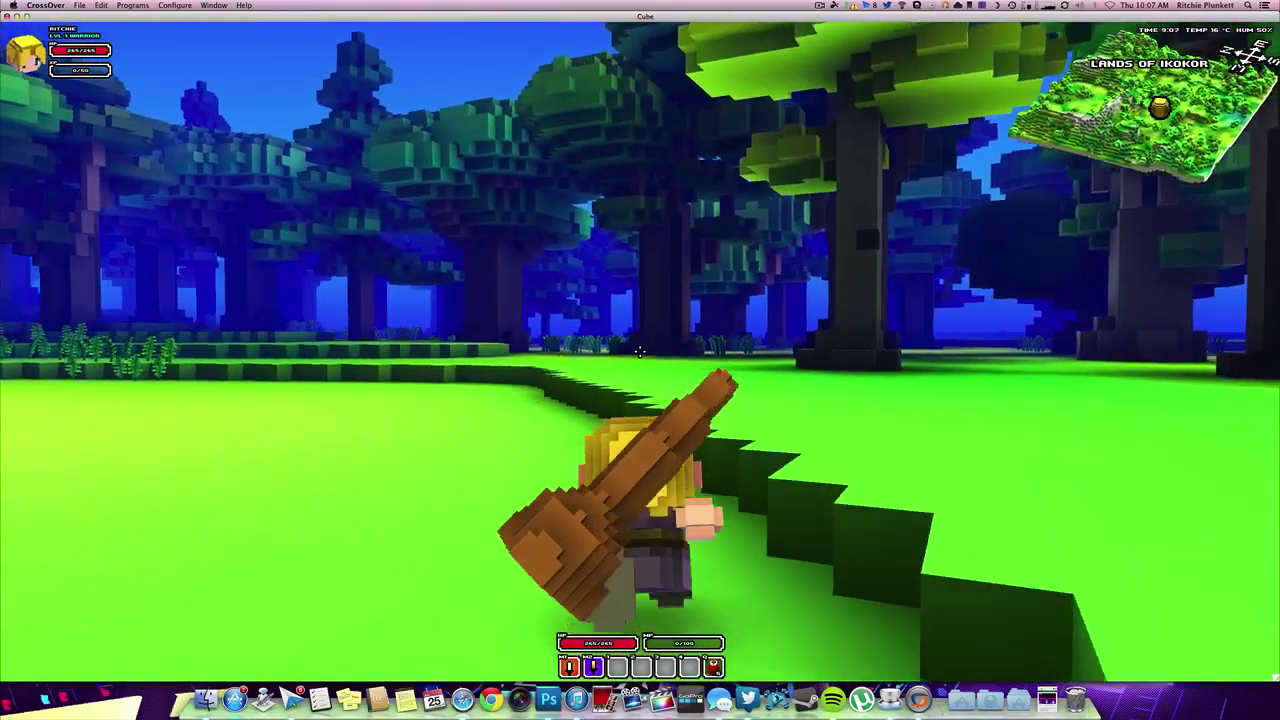
key("w")
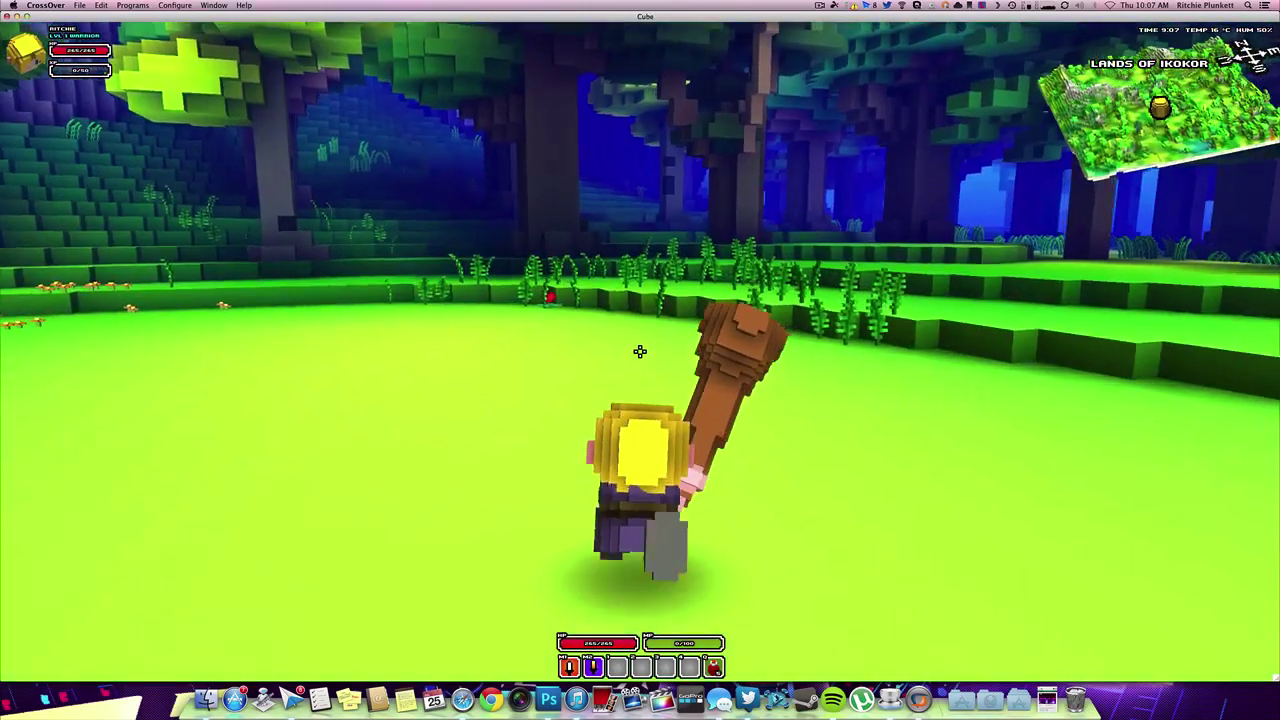
key("w")
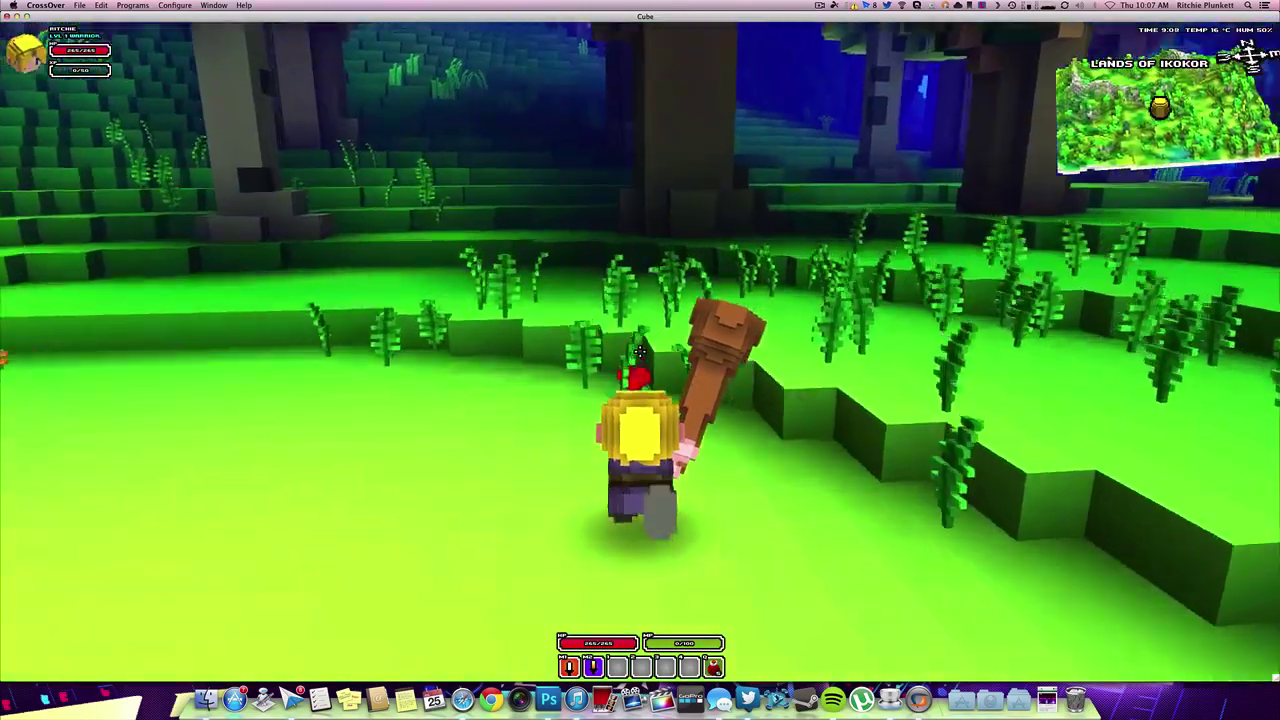
key("r")
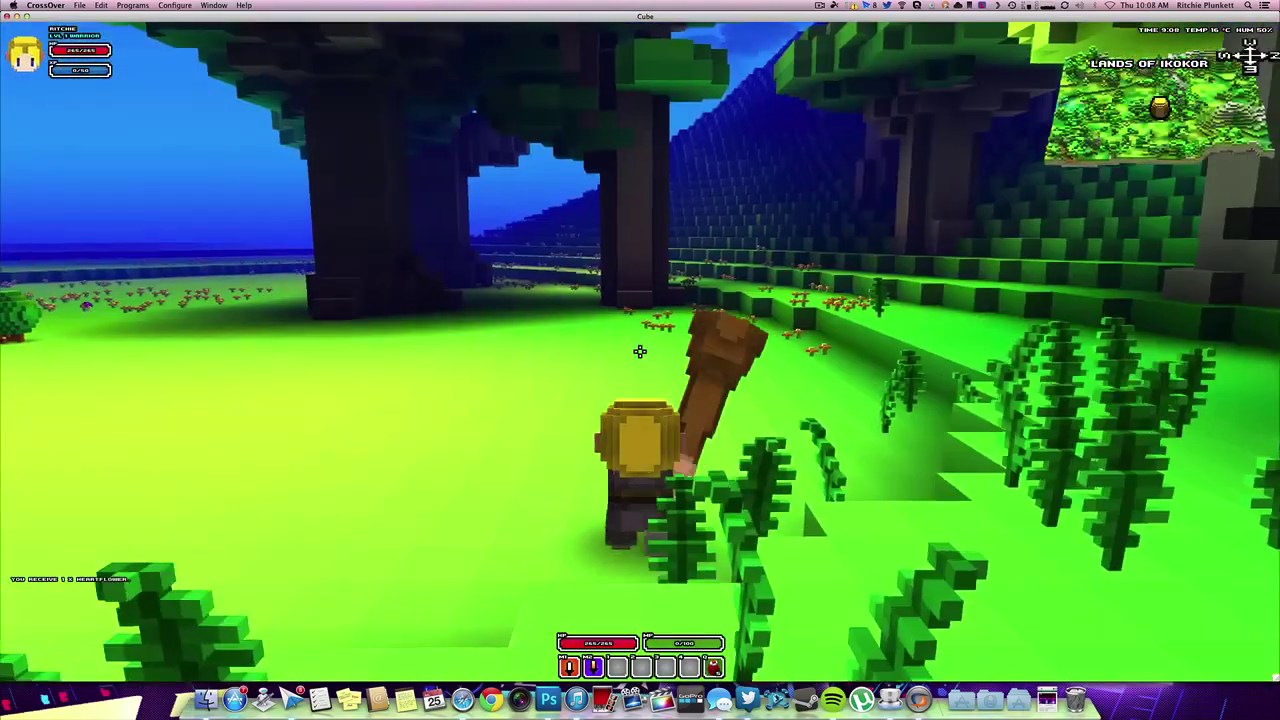
key("w")
key("w")
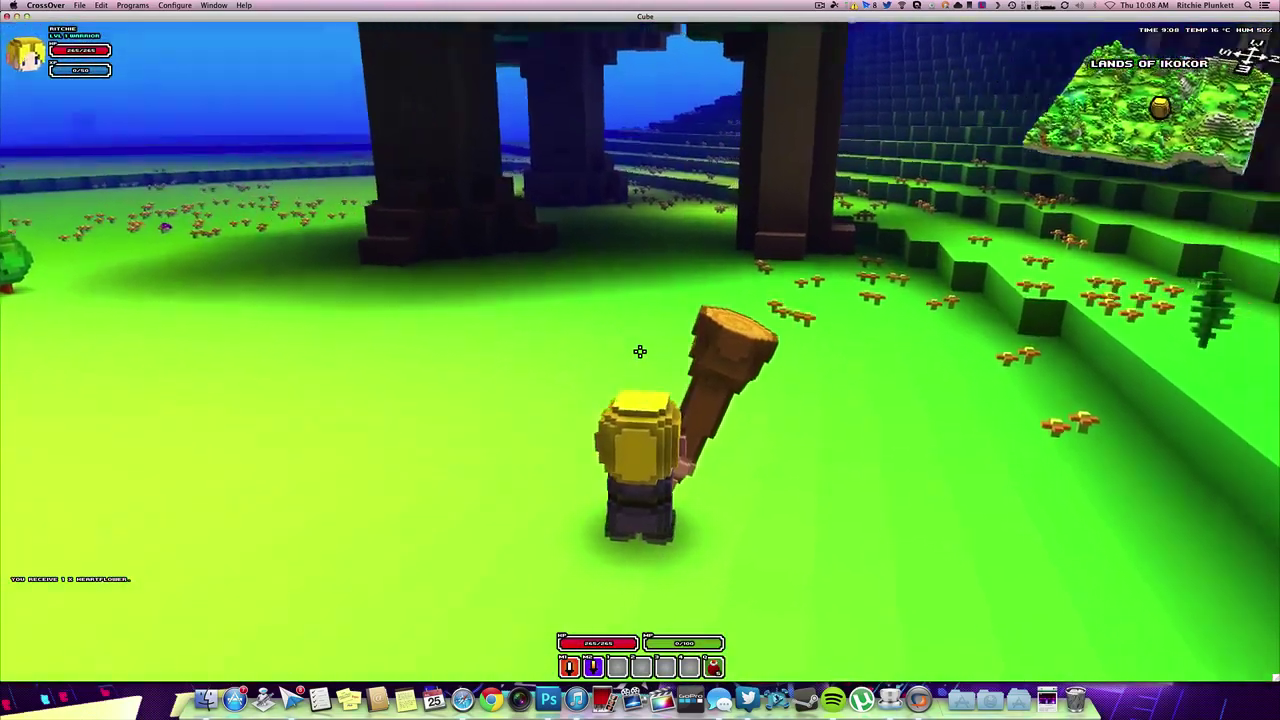
key("w")
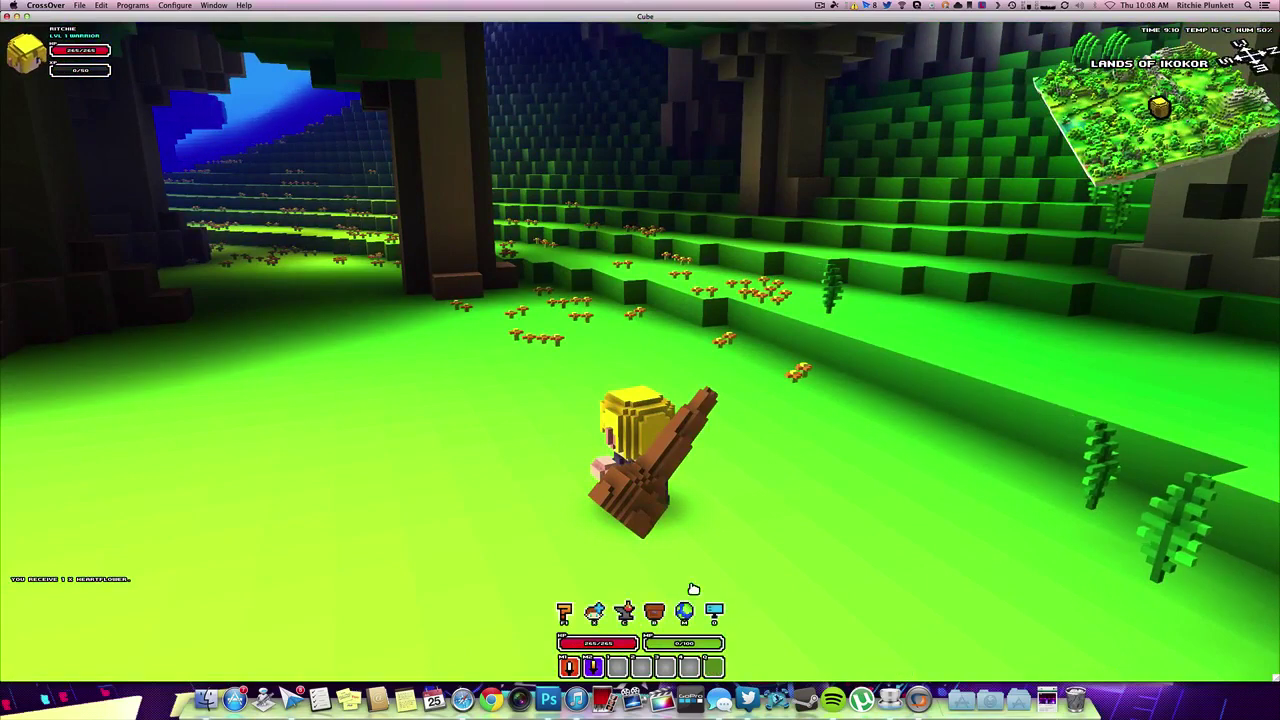
Step: Set the resolution to 1024 x 768 and FPS Limit to 66 FPS in Options, then resume
key("Escape")
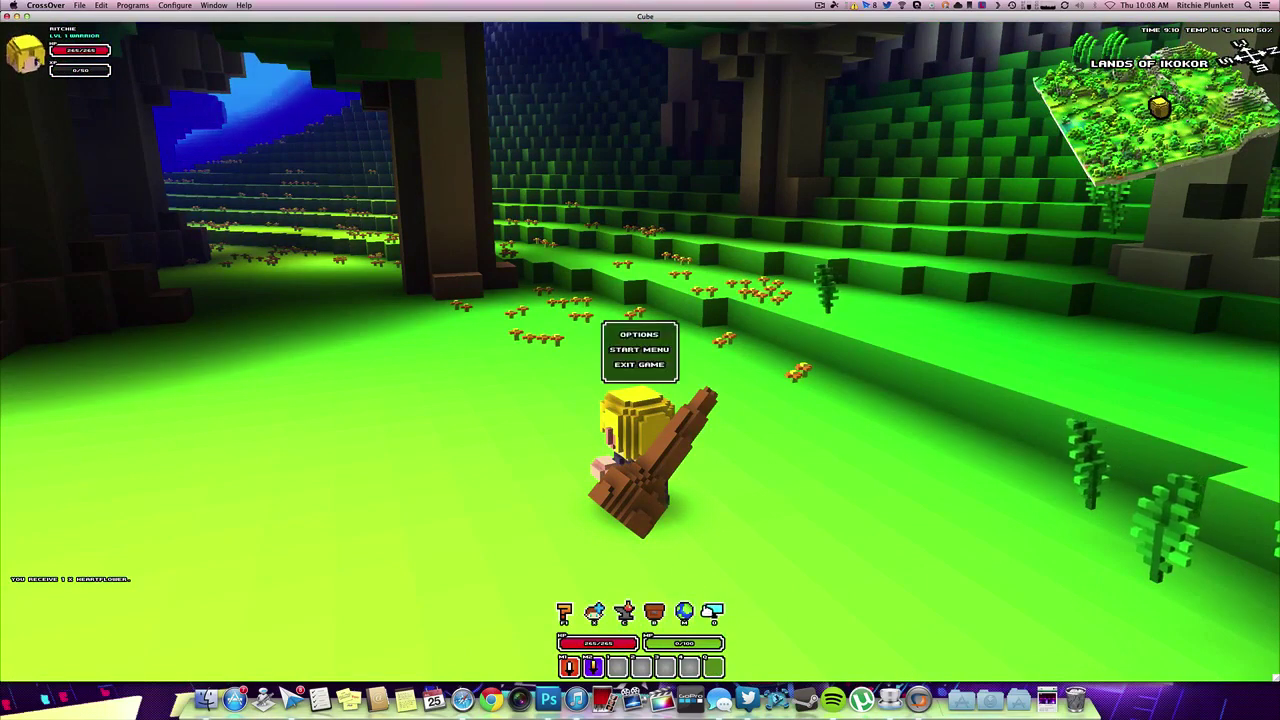
left_click(652, 335)
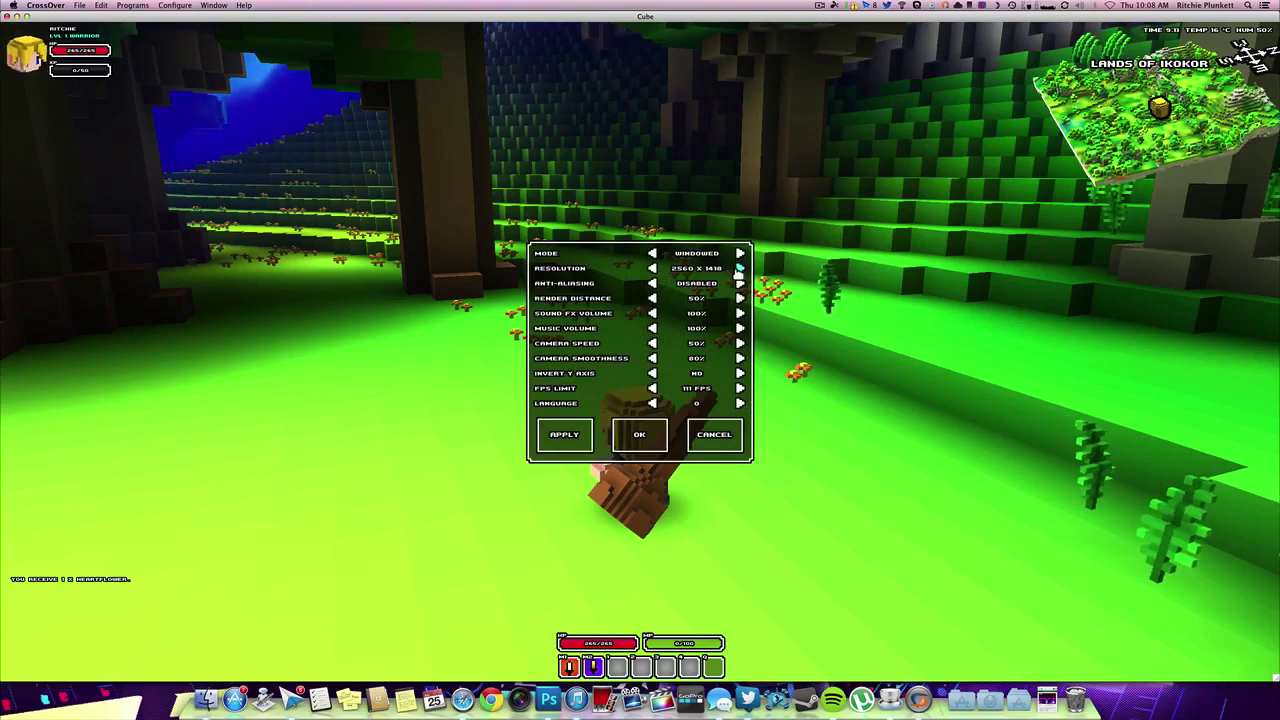
left_click(740, 268)
left_click(740, 268)
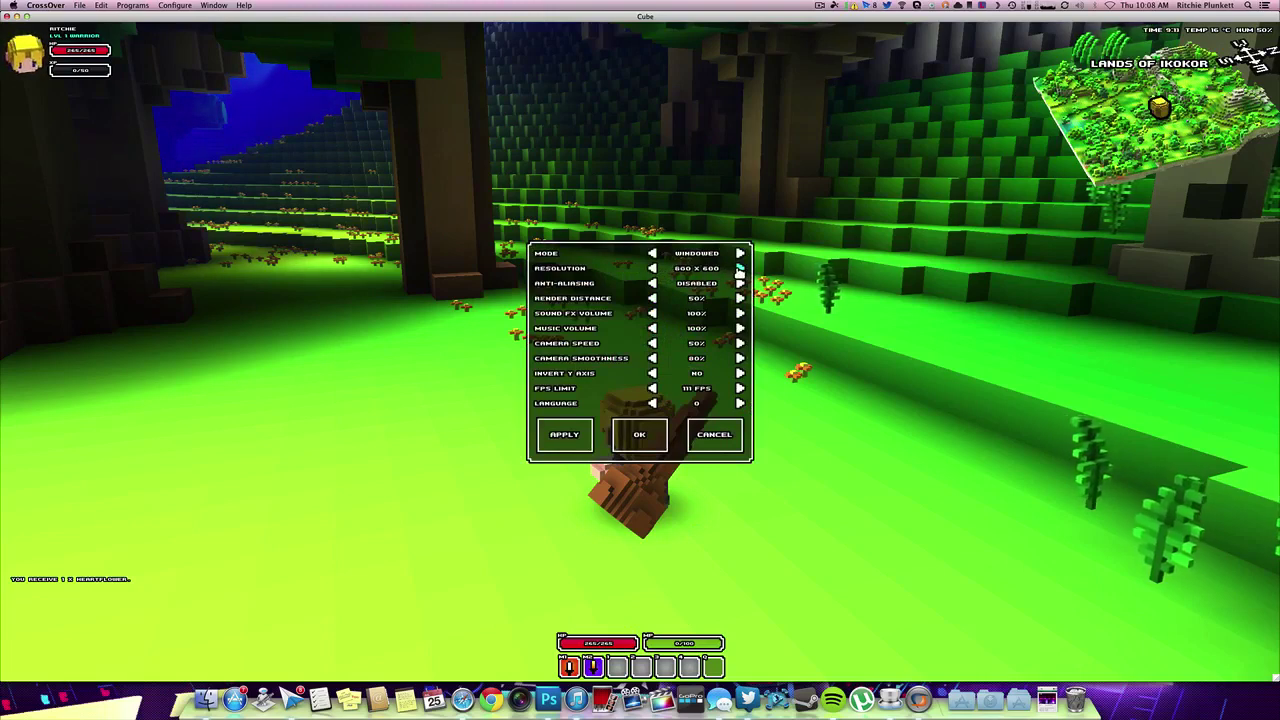
left_click(740, 268)
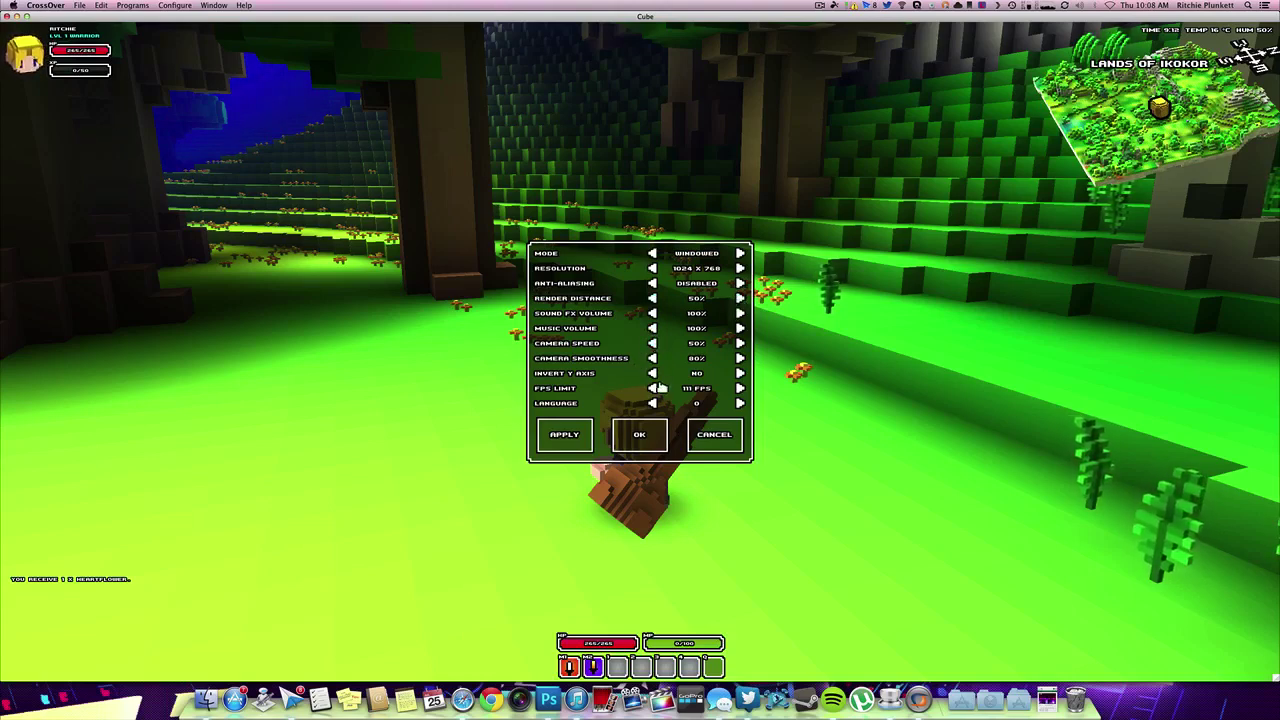
left_click(652, 391)
left_click(652, 391)
left_click(652, 391)
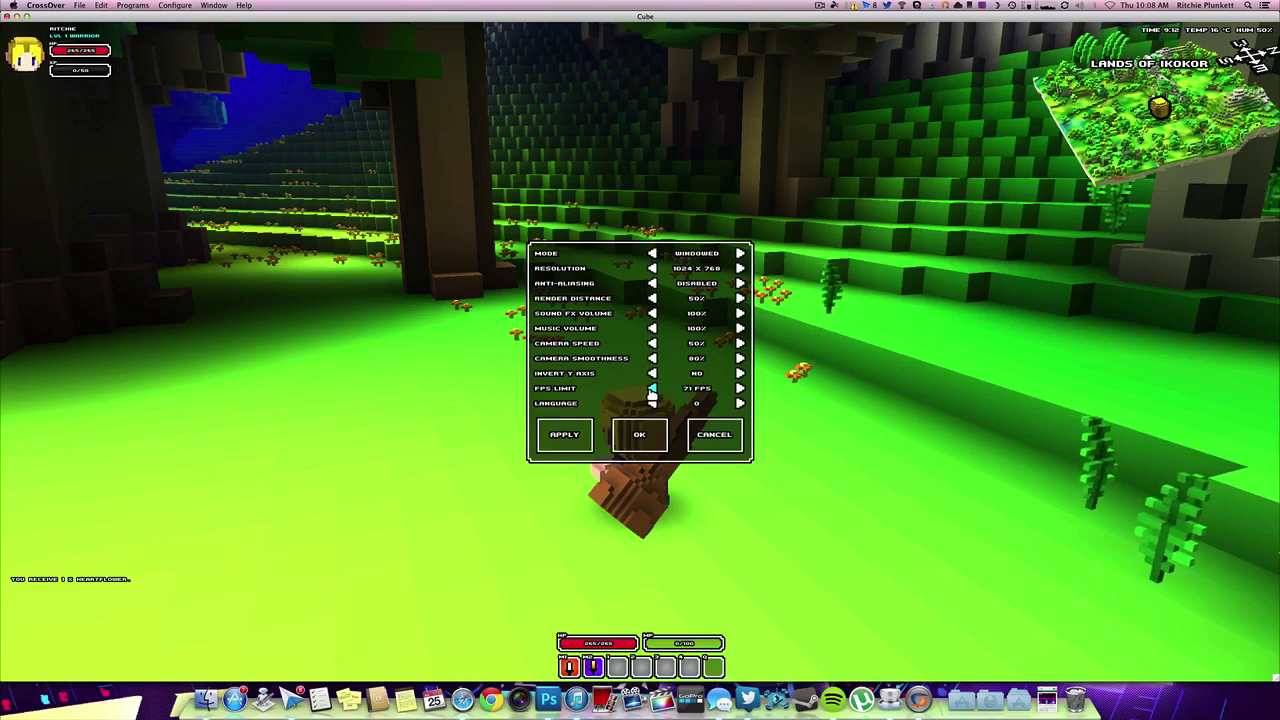
left_click(652, 391)
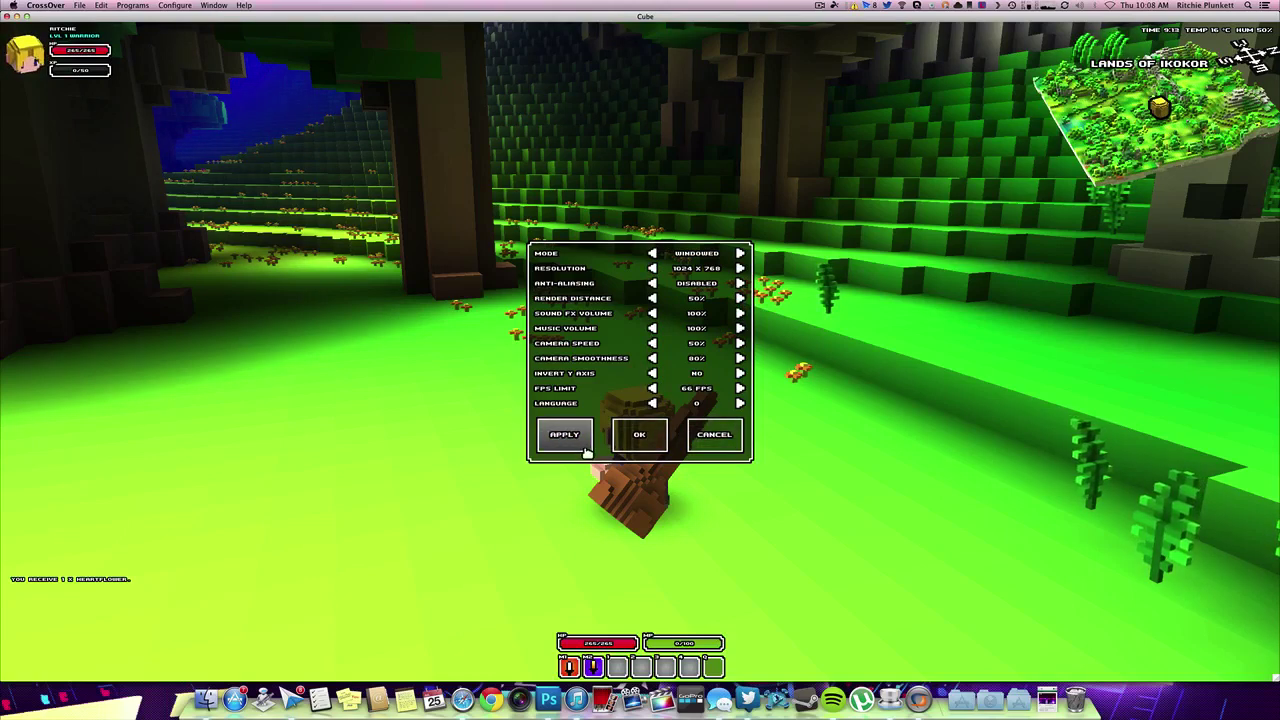
left_click(668, 438)
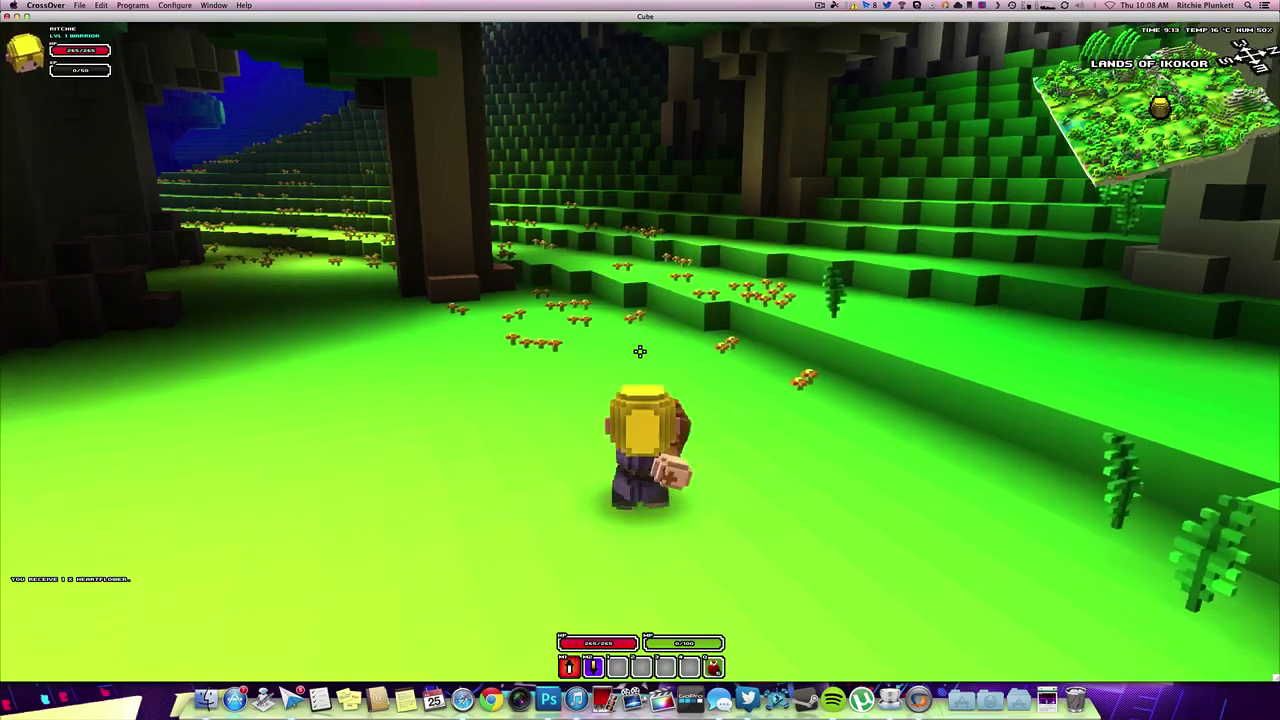
Step: Swing the club, then run through the flower field collecting another Heartflower toward the terraced hills
left_click(640, 351)
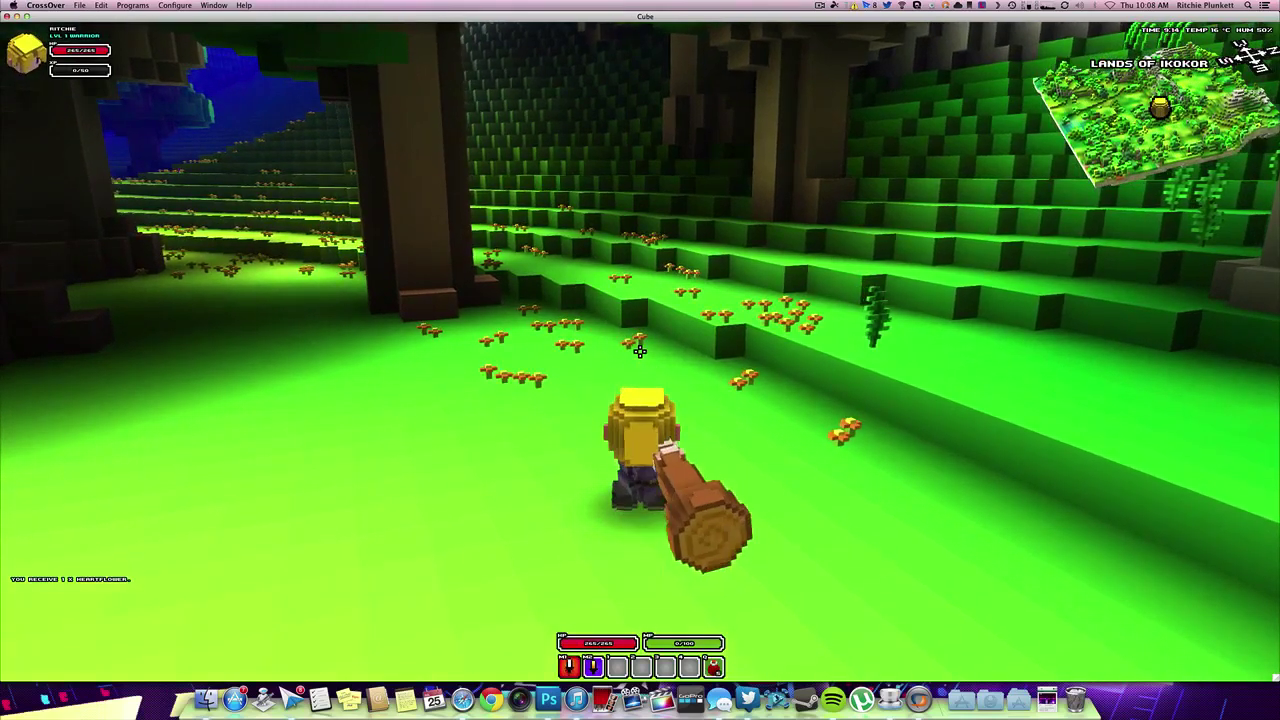
key("w")
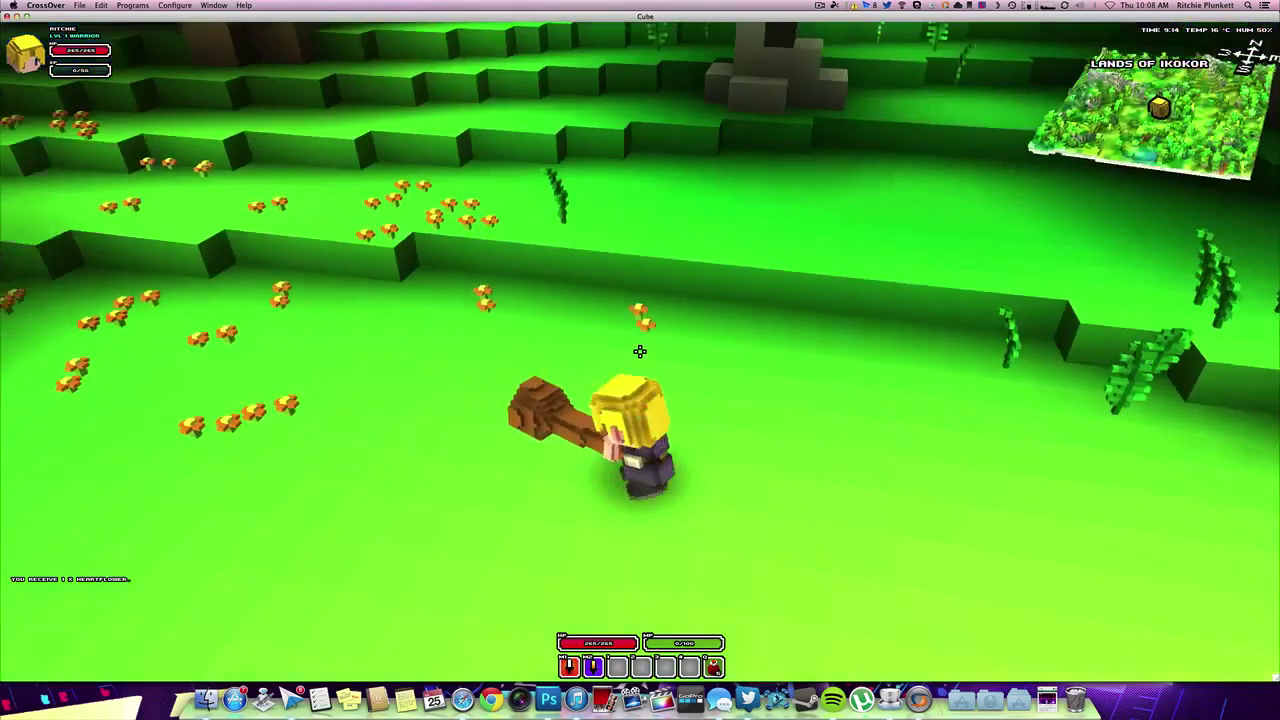
key("w")
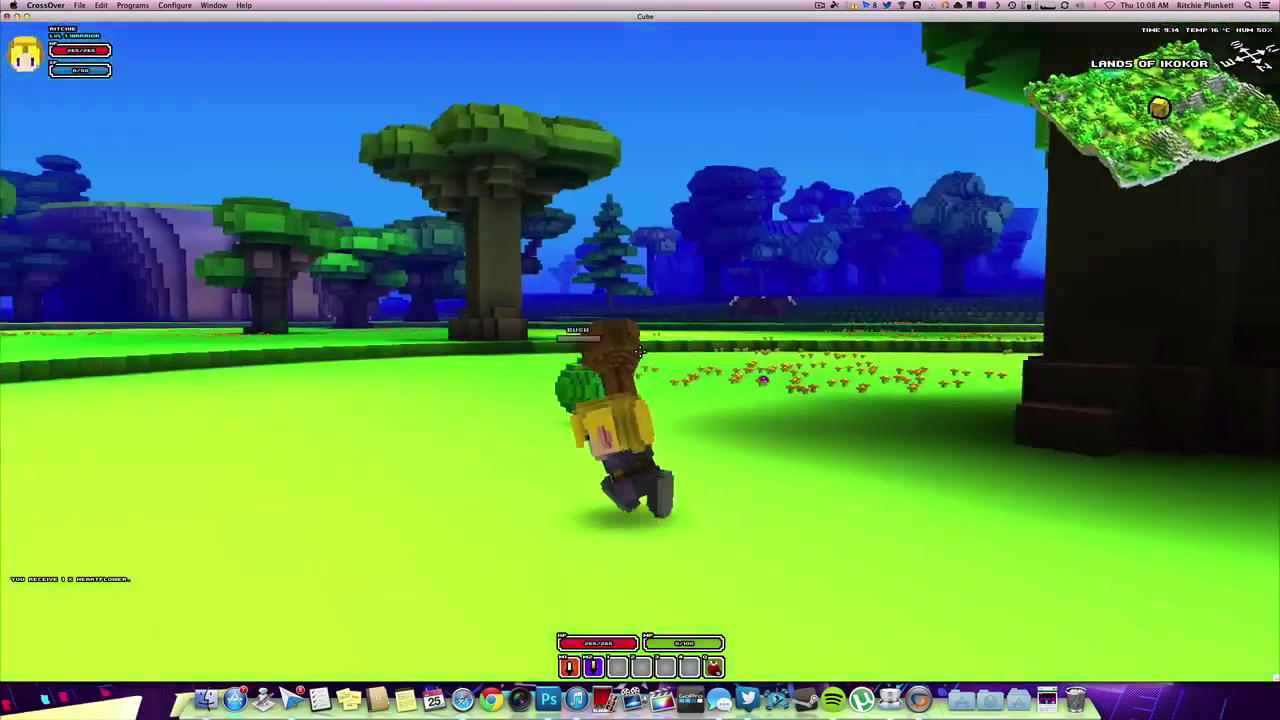
key("w")
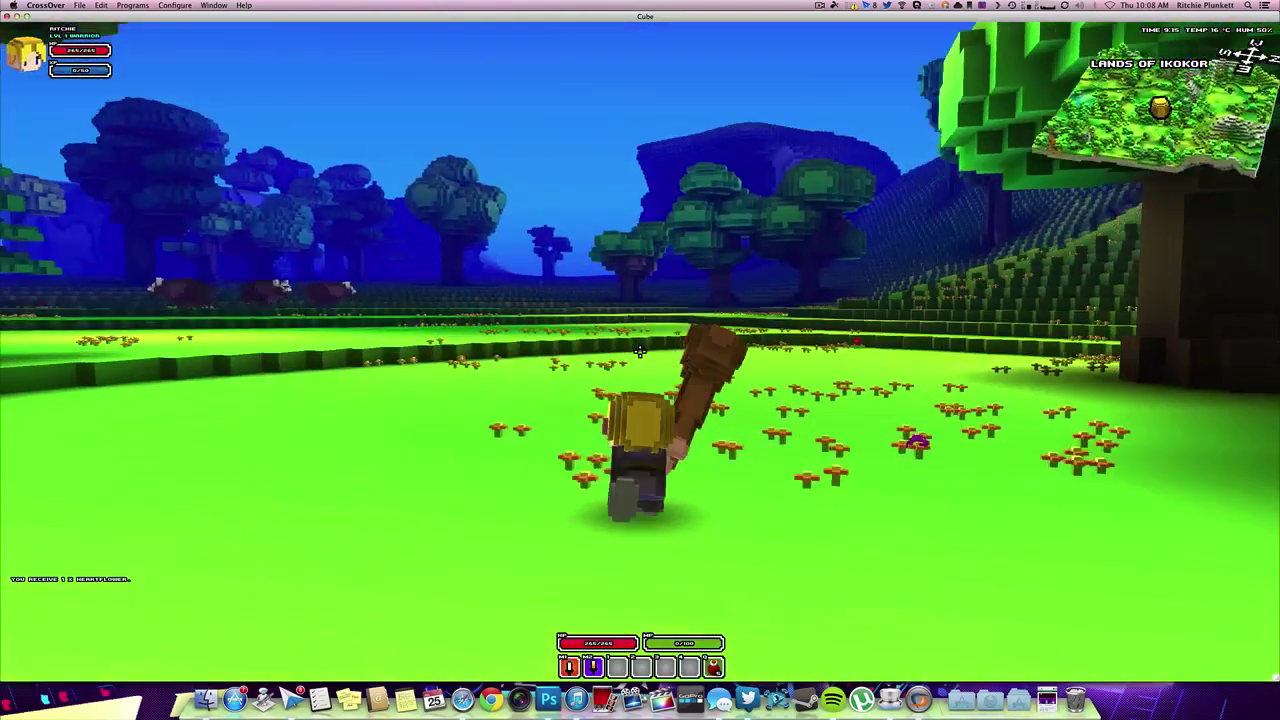
key("w")
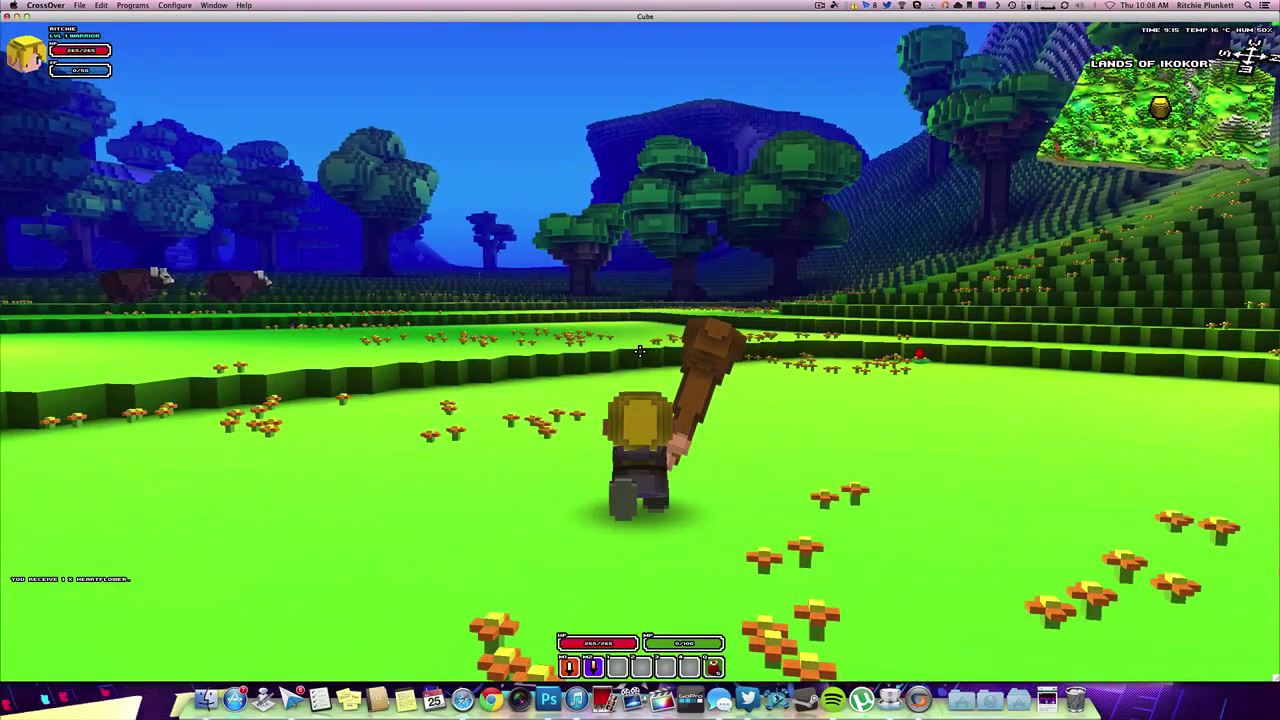
key("w")
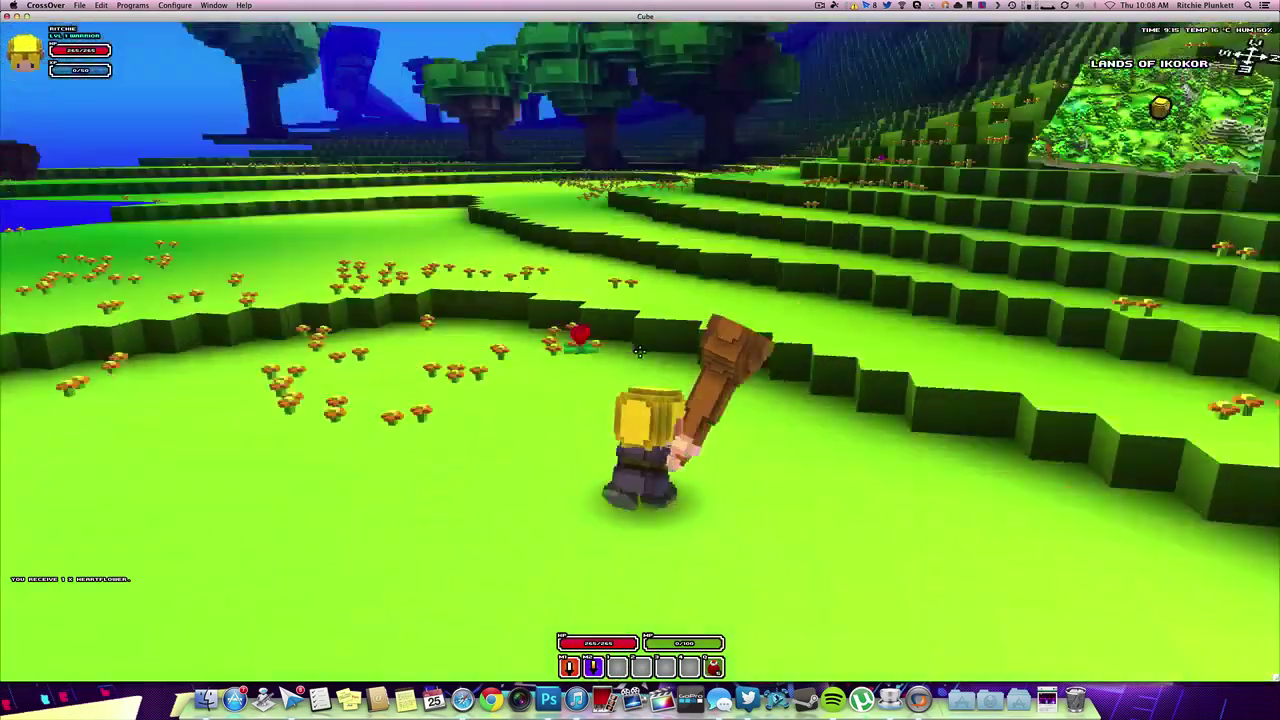
key("w")
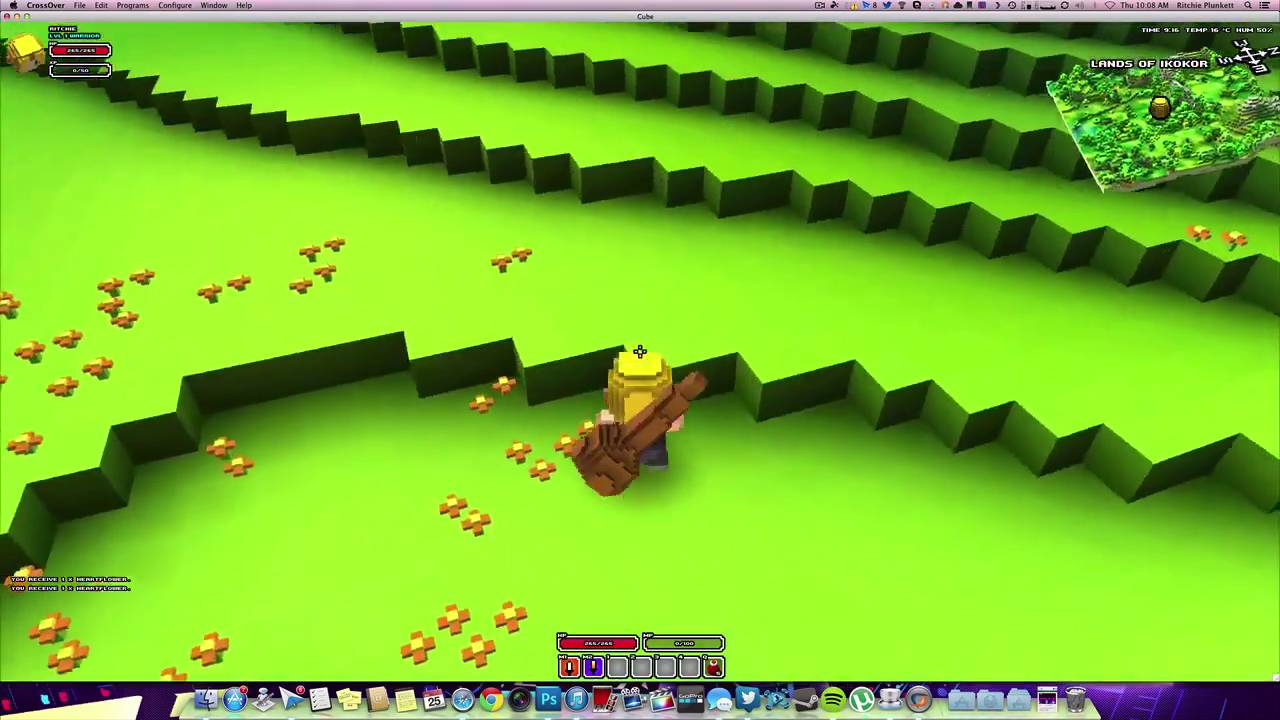